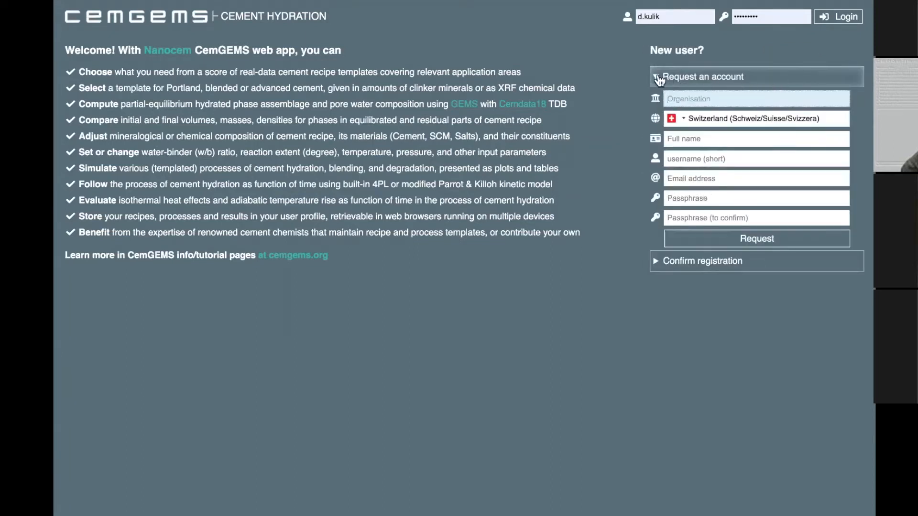
# Collapse the account request form and log in with the prefilled credentials
pyautogui.click(656, 78)
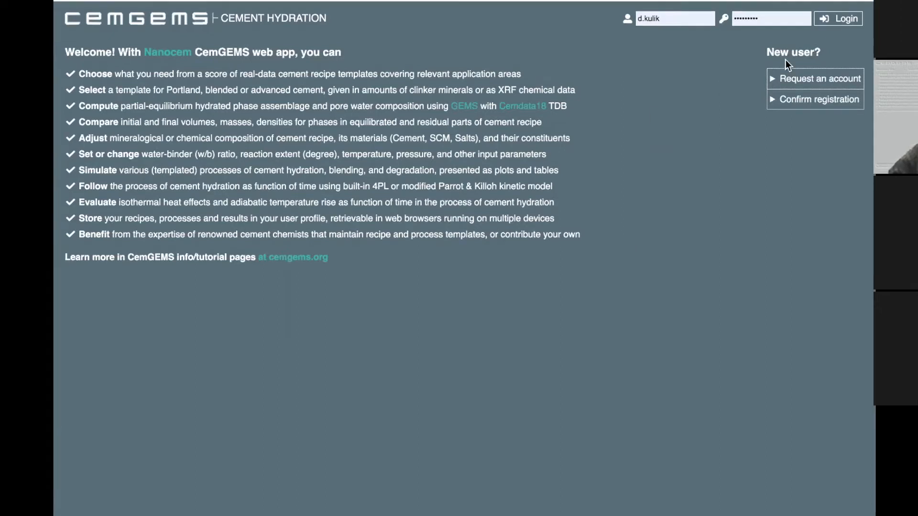
pyautogui.click(842, 22)
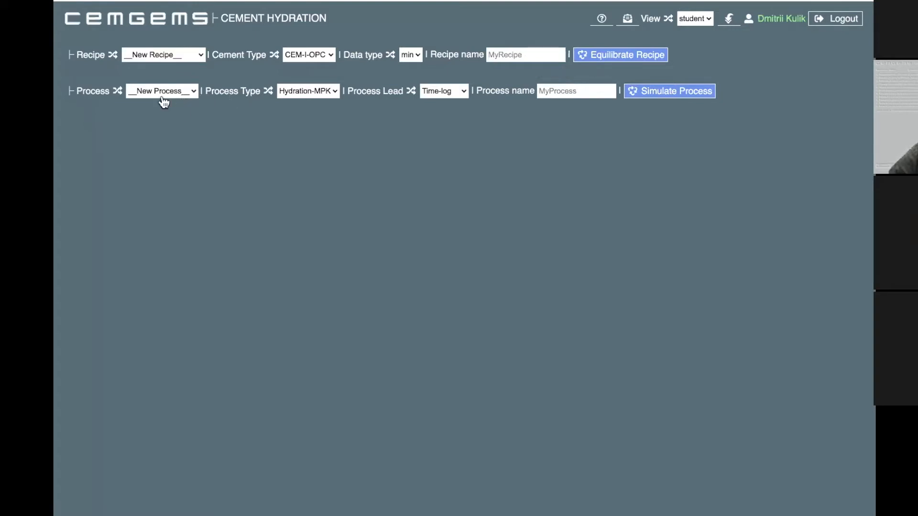
# Review the available process types, cement types and process leads, keeping Hydration-MPK, CEM-I-OPC and Time-log
pyautogui.click(337, 94)
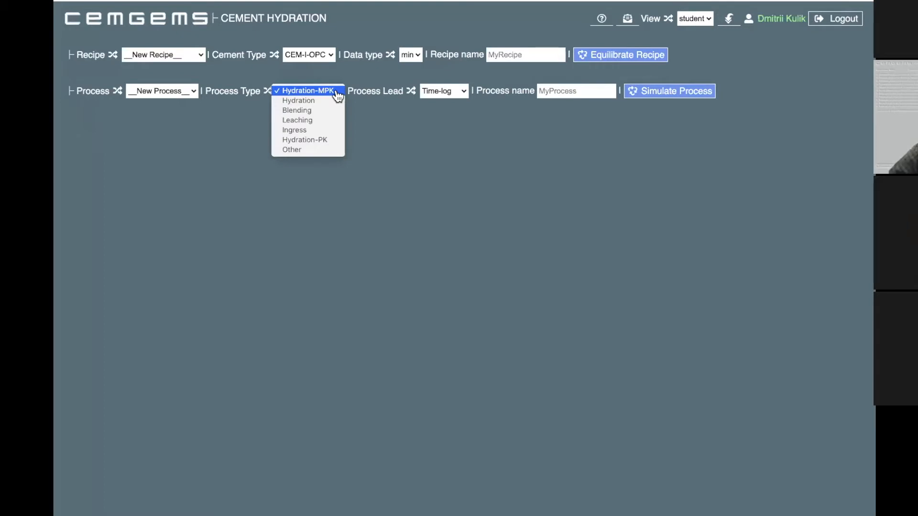
pyautogui.click(337, 95)
pyautogui.click(333, 58)
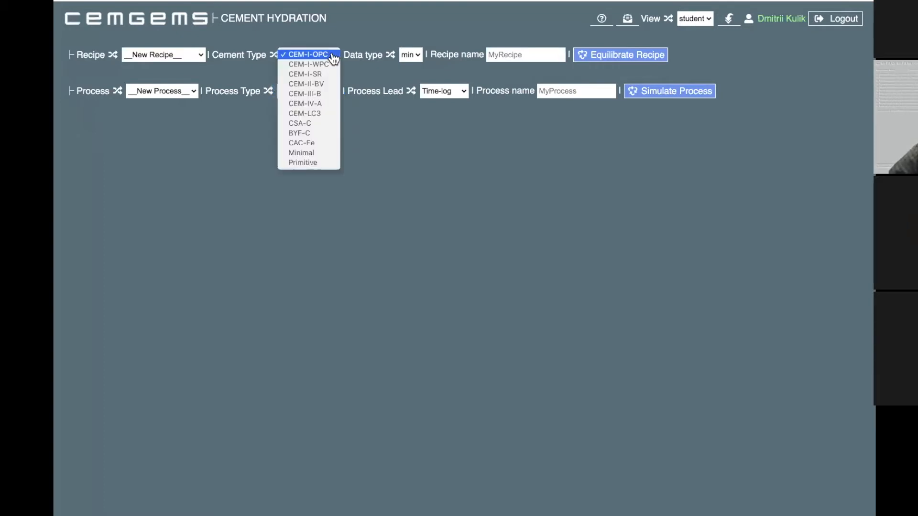
pyautogui.click(334, 57)
pyautogui.click(334, 92)
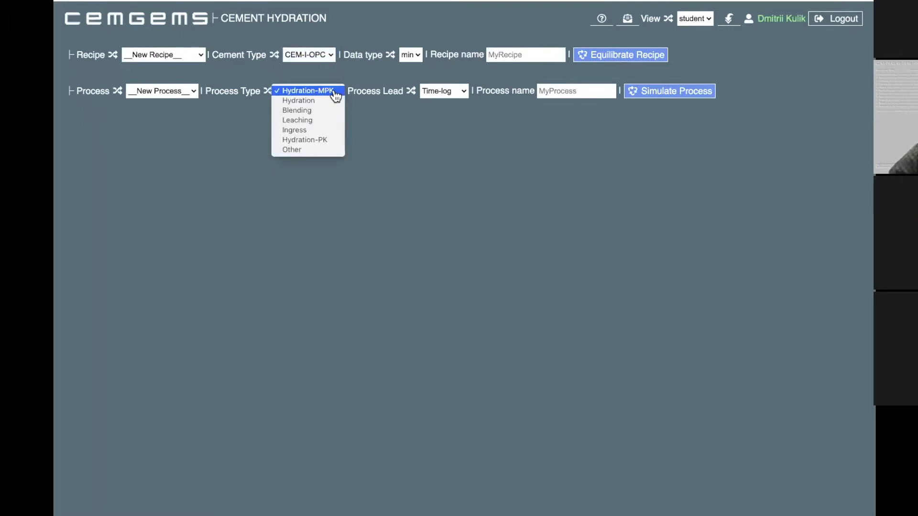
pyautogui.click(336, 95)
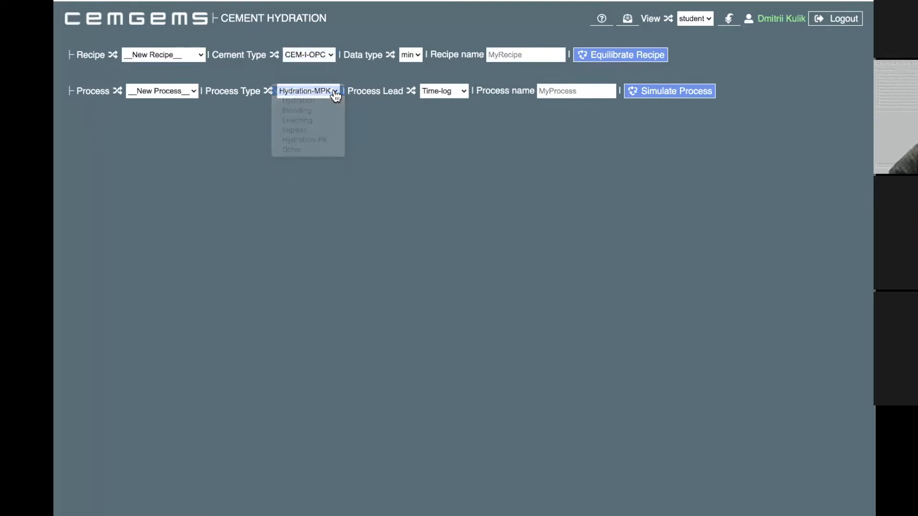
pyautogui.click(463, 94)
pyautogui.click(462, 94)
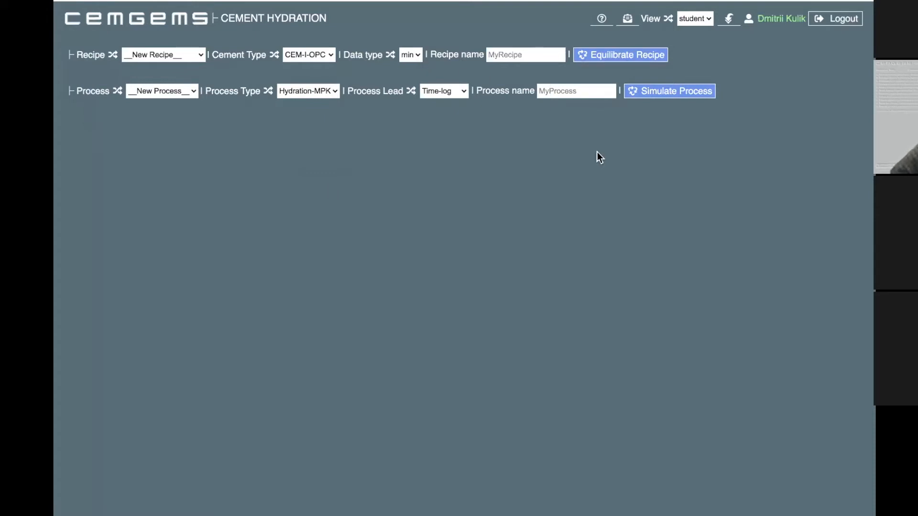
# Simulate a new Hydration-MPK process for the CEM-I-OPC recipe and bring its results plot into view
pyautogui.click(664, 94)
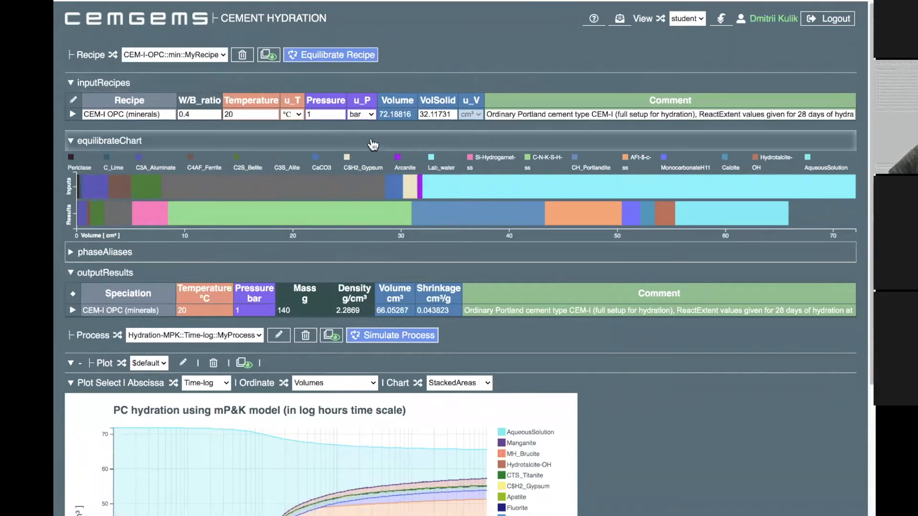
pyautogui.scroll(-3, 661, 337)
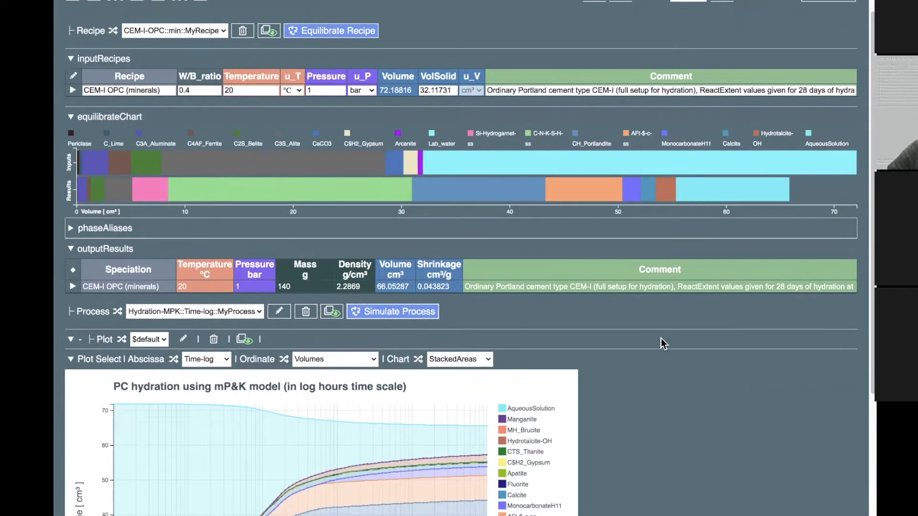
pyautogui.scroll(-7, 670, 339)
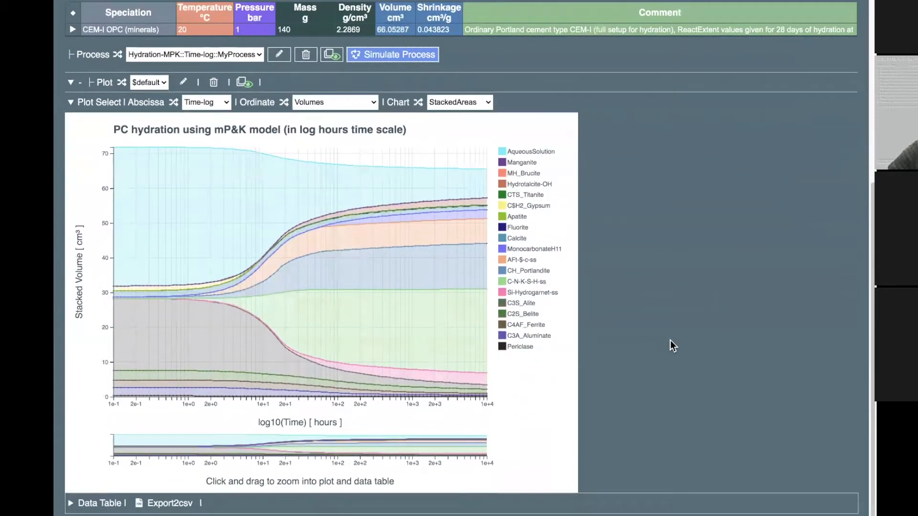
pyautogui.scroll(-1, 670, 340)
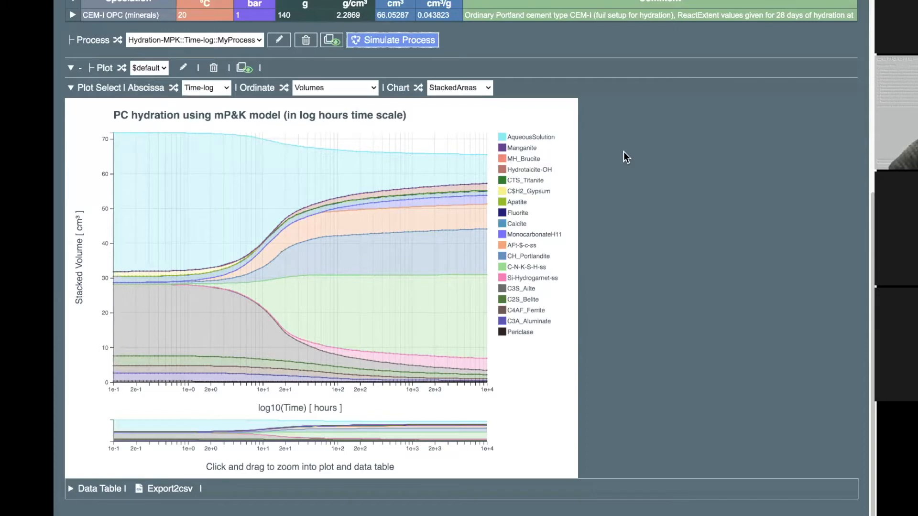
# View the hydration plot with Volumes-solids, Masses and Masses-solids in turn as the ordinate
pyautogui.click(374, 90)
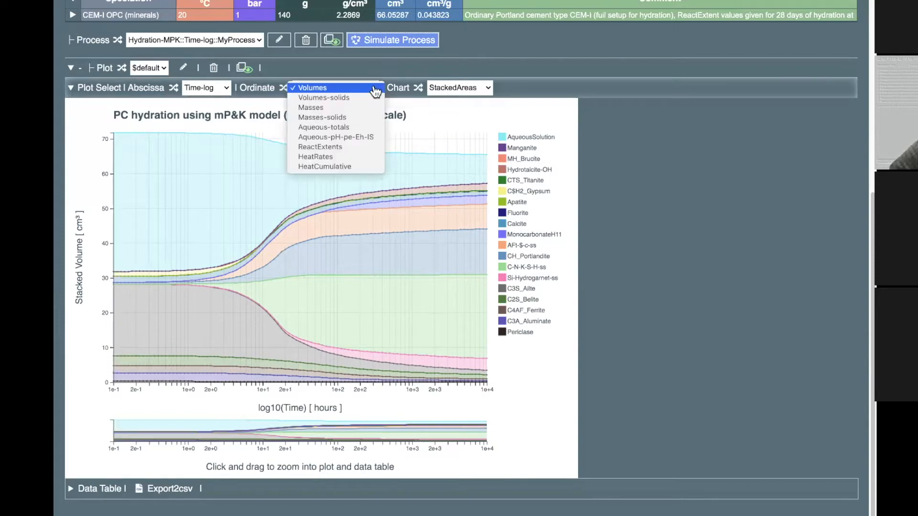
pyautogui.click(371, 98)
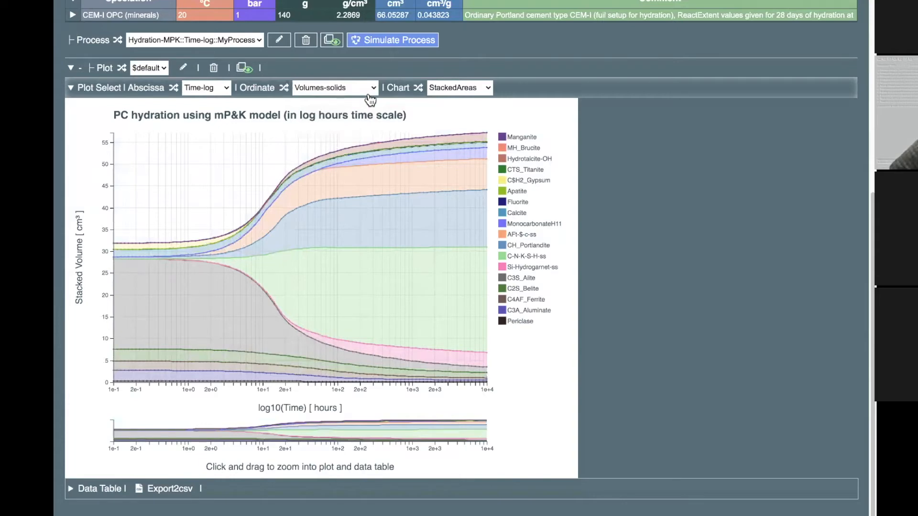
pyautogui.click(371, 99)
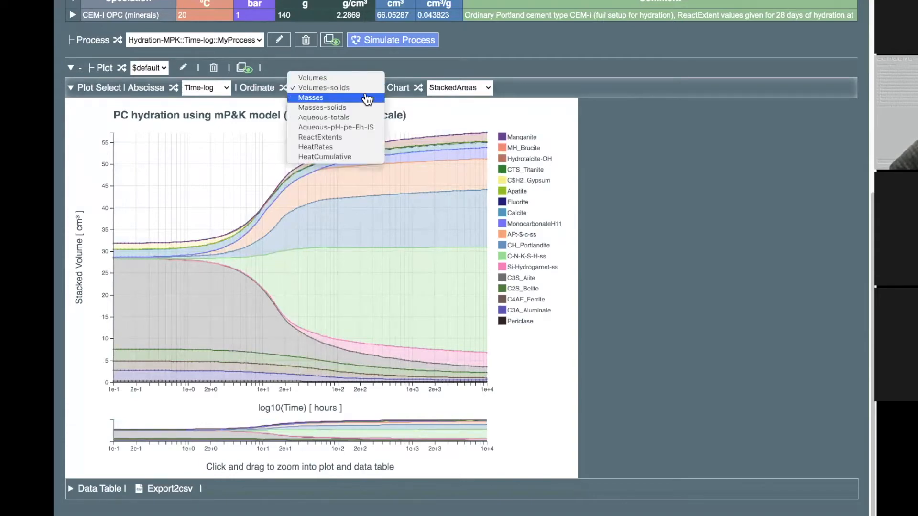
pyautogui.click(367, 98)
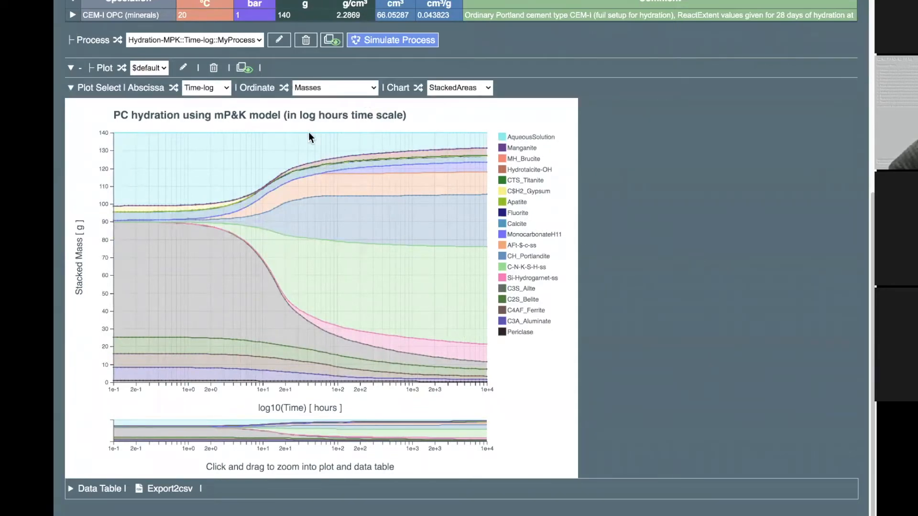
pyautogui.click(373, 89)
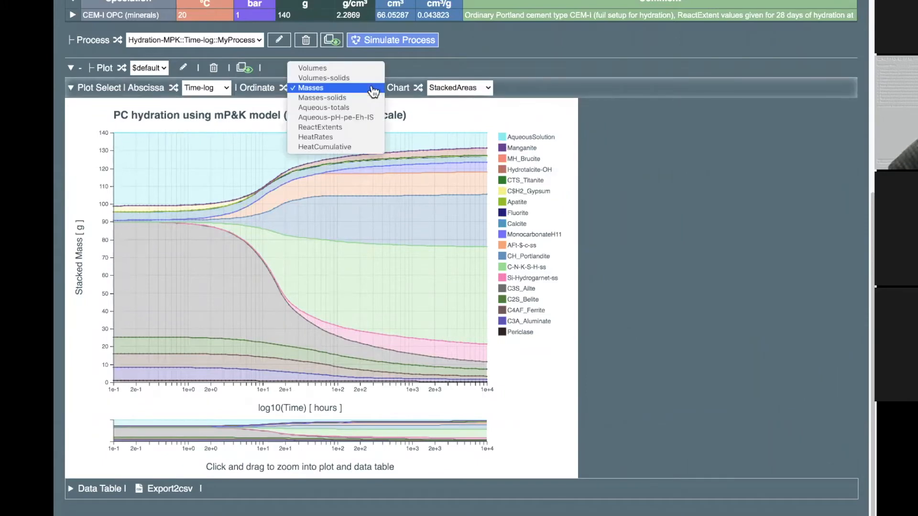
pyautogui.click(373, 97)
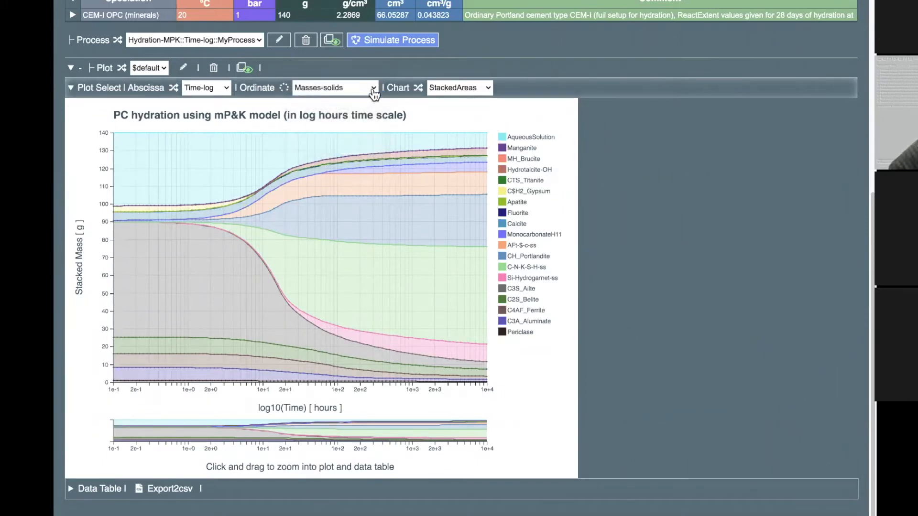
# View the pore water composition by plotting Aqueous-totals and Aqueous-pH-pe-Eh-IS as the ordinate
pyautogui.click(373, 91)
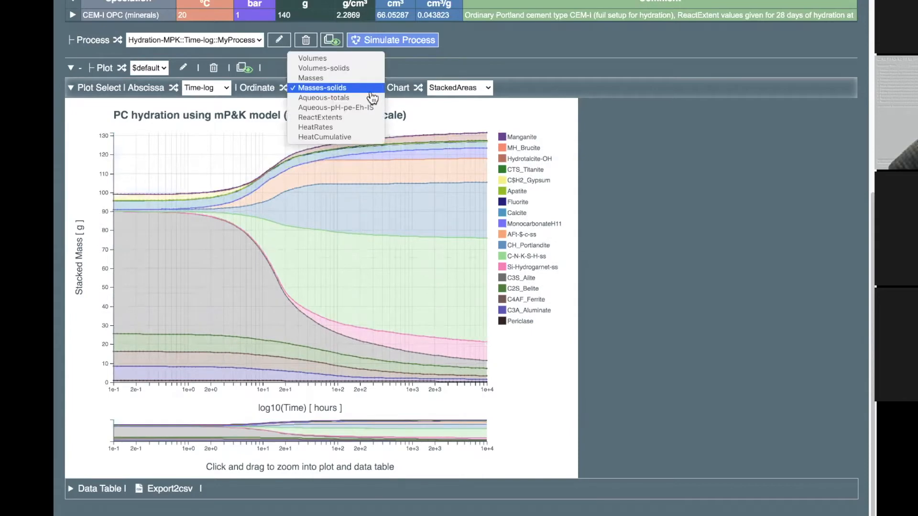
pyautogui.click(369, 98)
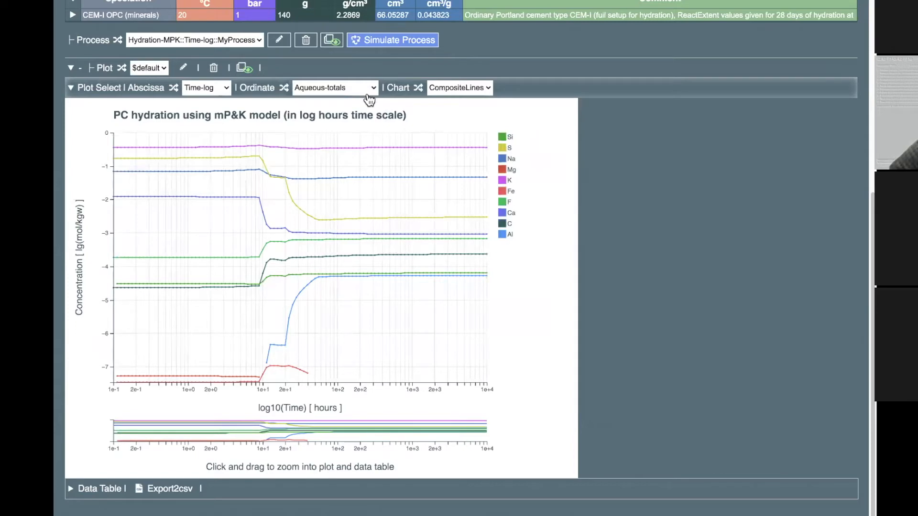
pyautogui.click(371, 91)
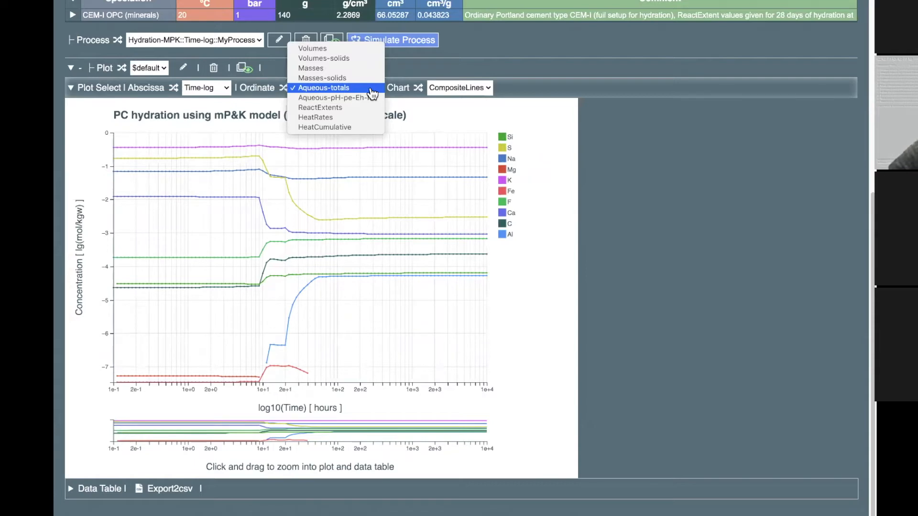
pyautogui.click(365, 98)
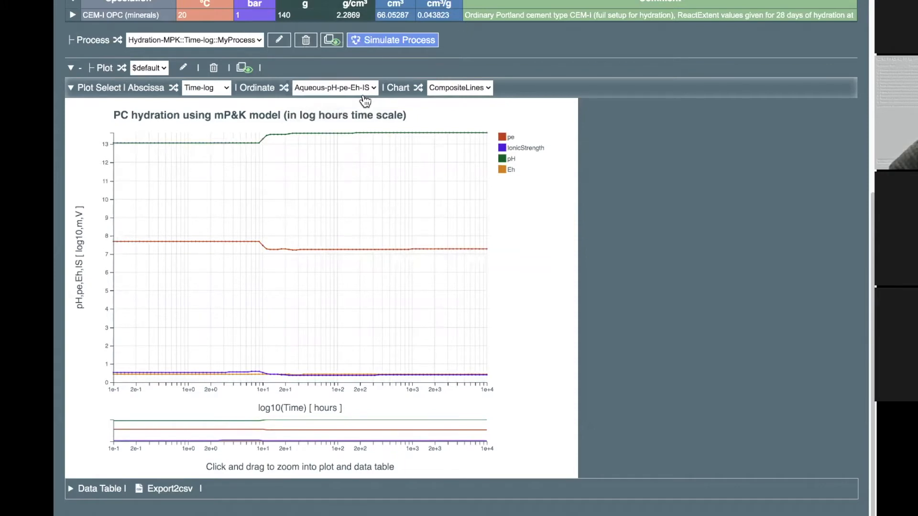
# View the clinker ReactExtents and the HeatRates curves by setting each as the plot ordinate
pyautogui.click(371, 89)
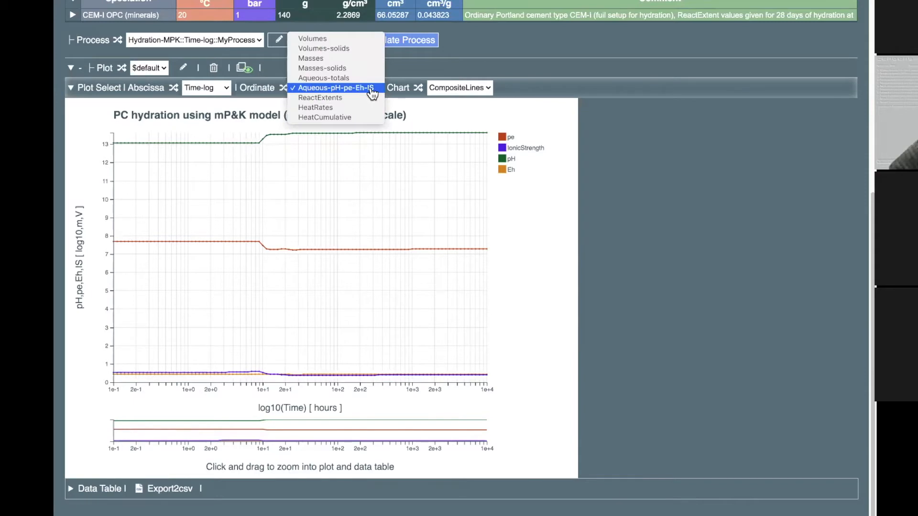
pyautogui.click(361, 97)
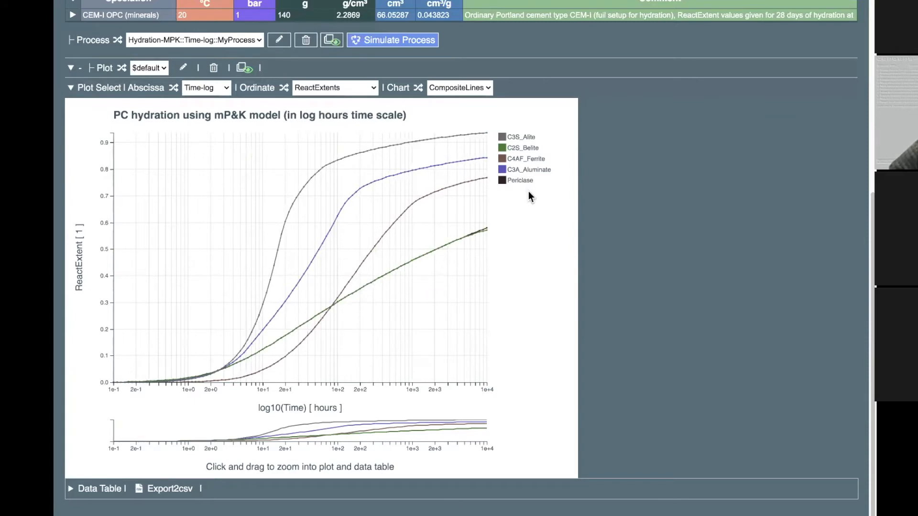
pyautogui.click(374, 90)
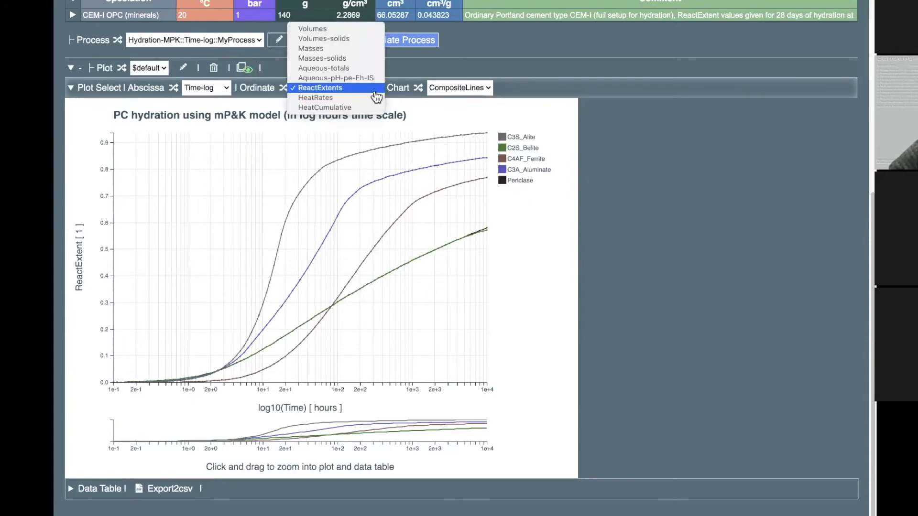
pyautogui.click(375, 98)
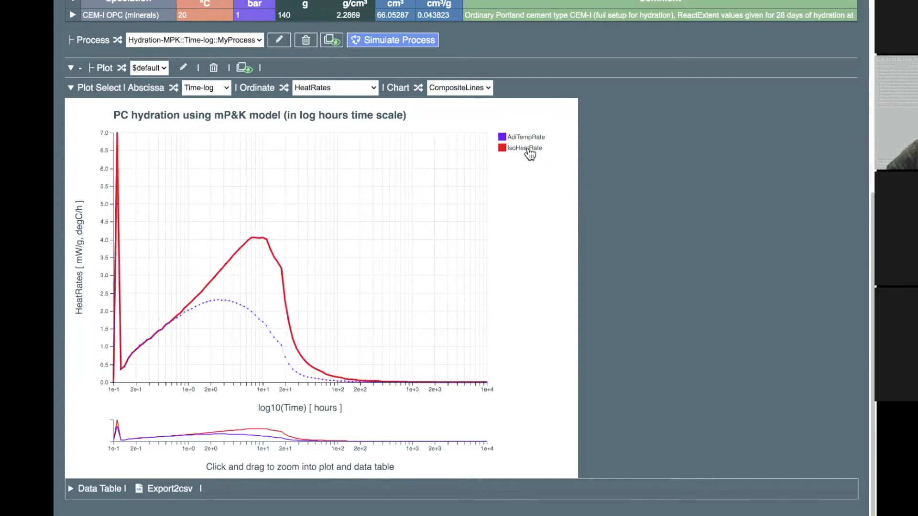
# Set the plot ordinate to HeatCumulative and expand the data table below the plot to check its rows
pyautogui.click(376, 90)
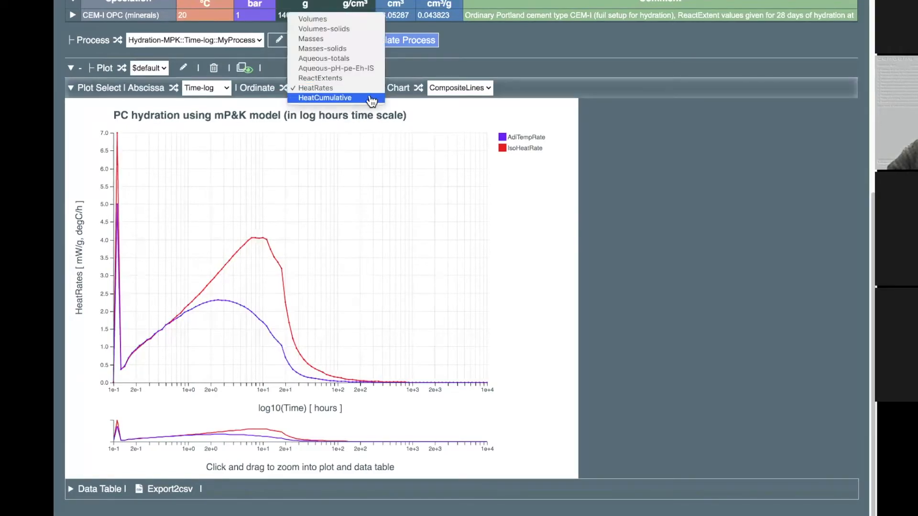
pyautogui.click(375, 96)
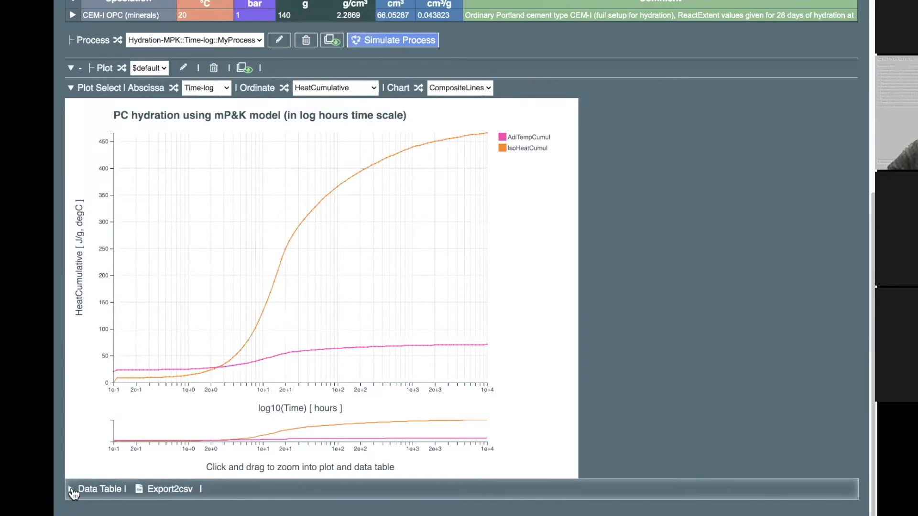
pyautogui.click(71, 493)
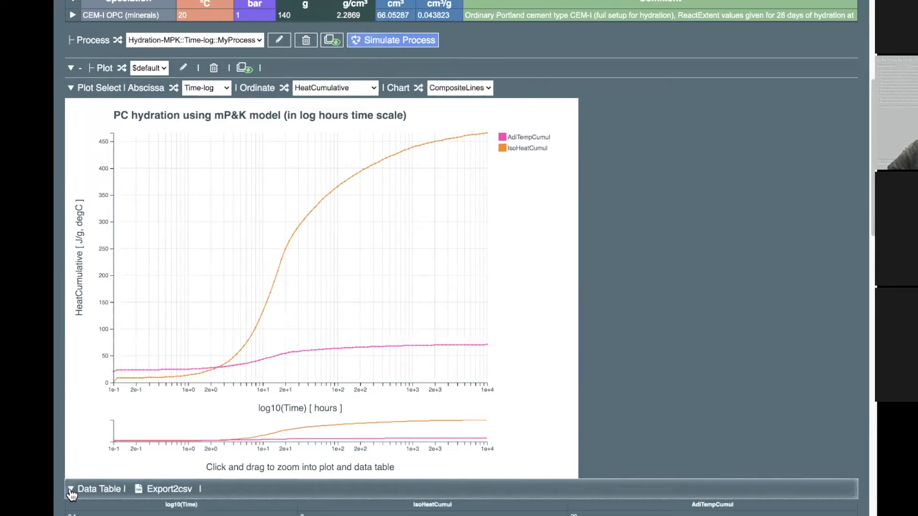
pyautogui.scroll(-1, 144, 483)
pyautogui.scroll(-4, 158, 479)
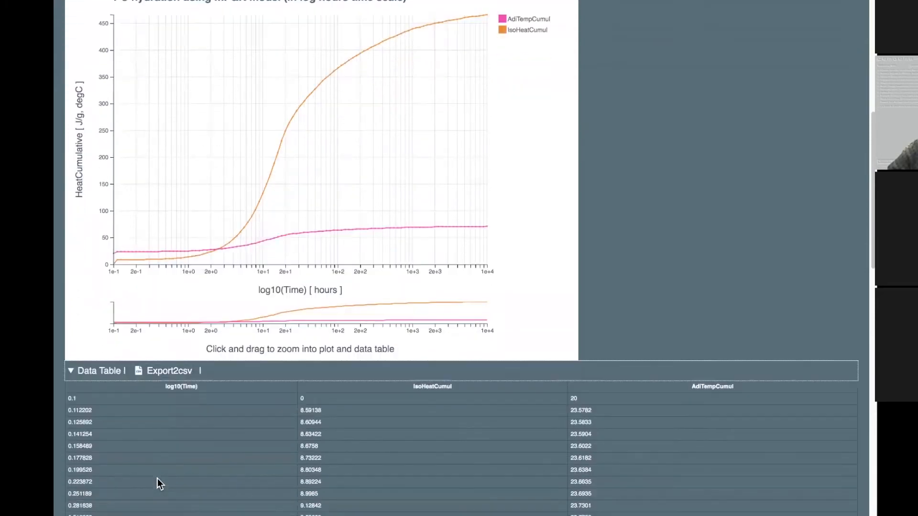
pyautogui.scroll(-4, 157, 478)
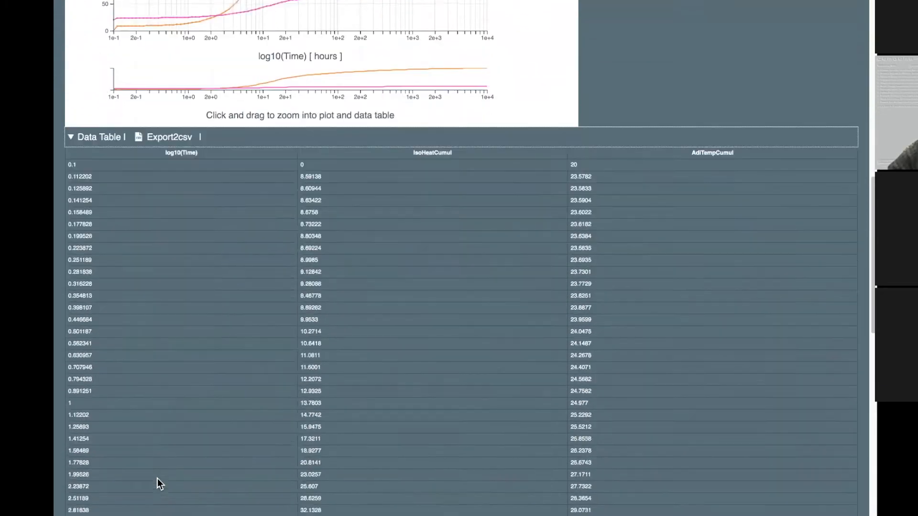
pyautogui.scroll(3, 157, 478)
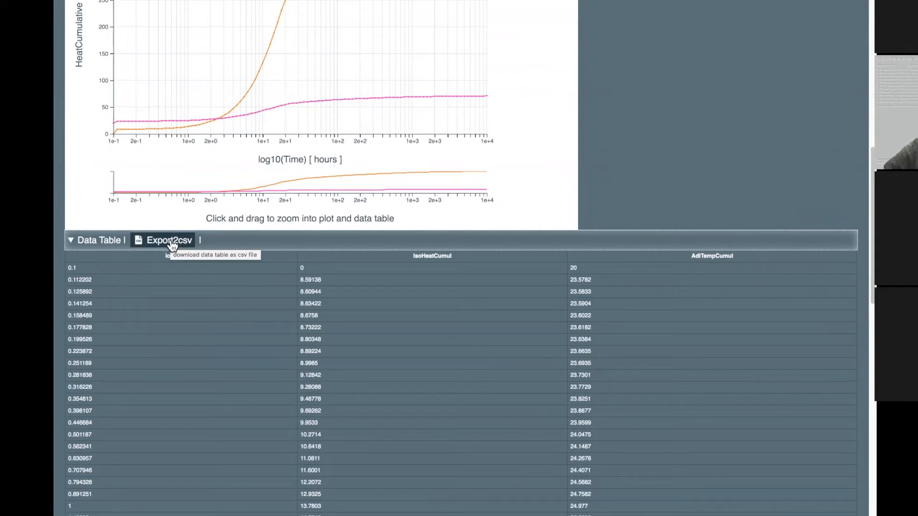
# Inspect the volumes of the recipe's constituents in the Inputs bar of the equilibrate chart
pyautogui.scroll(10, 201, 138)
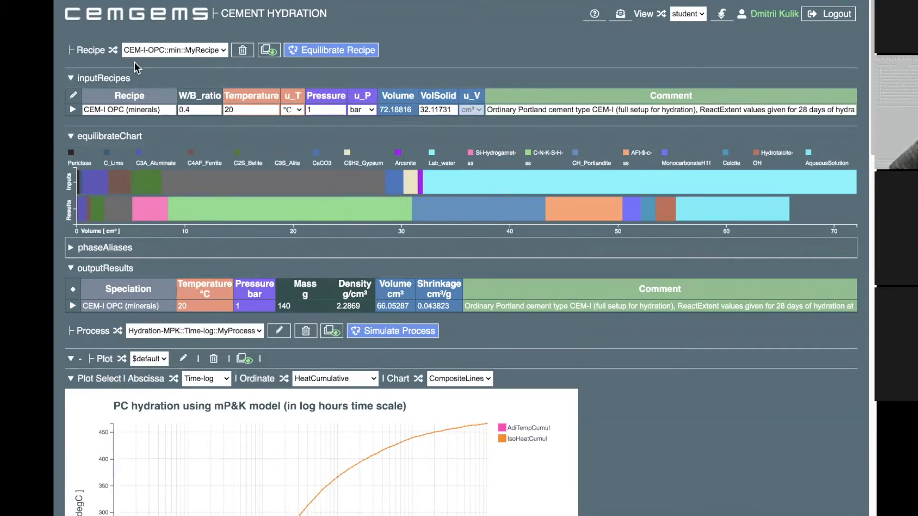
pyautogui.moveTo(82, 179)
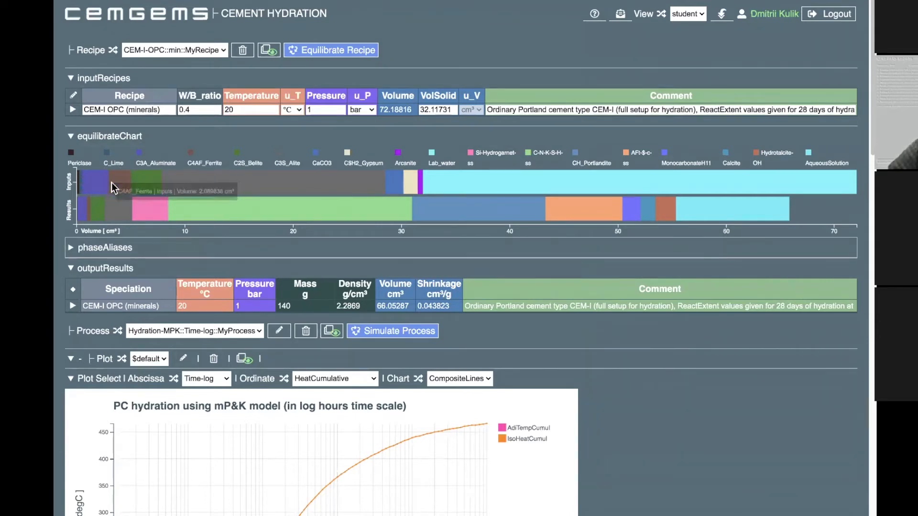
pyautogui.moveTo(146, 183)
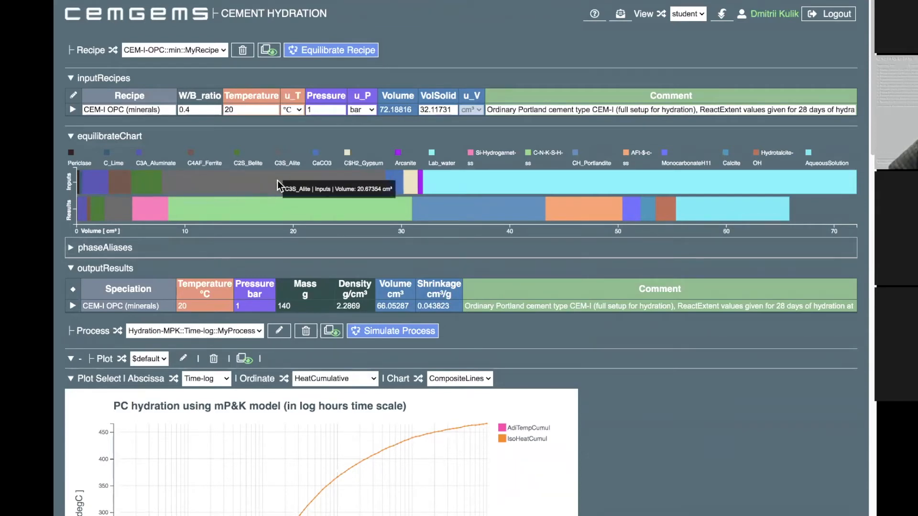
pyautogui.moveTo(406, 182)
pyautogui.moveTo(434, 184)
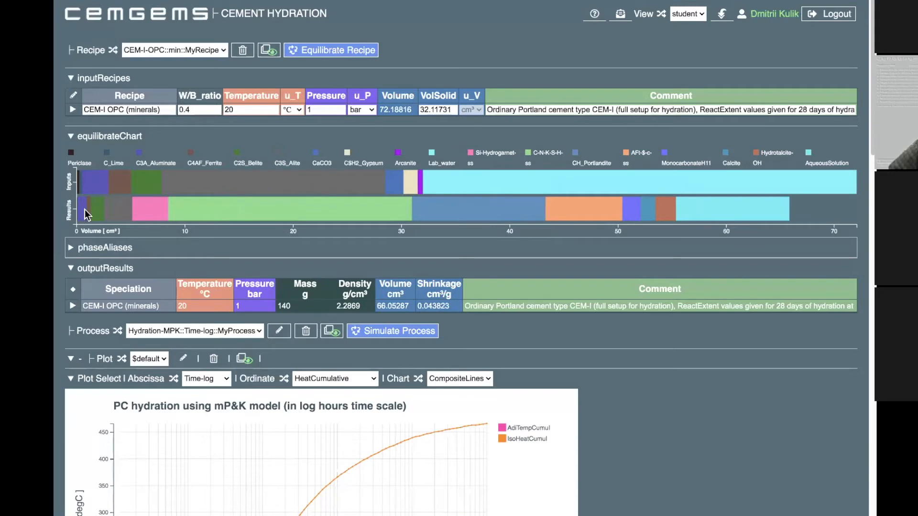
# Inspect the volumes of the residual clinker and hydrate phases in the Results bar of the equilibrate chart
pyautogui.moveTo(82, 214)
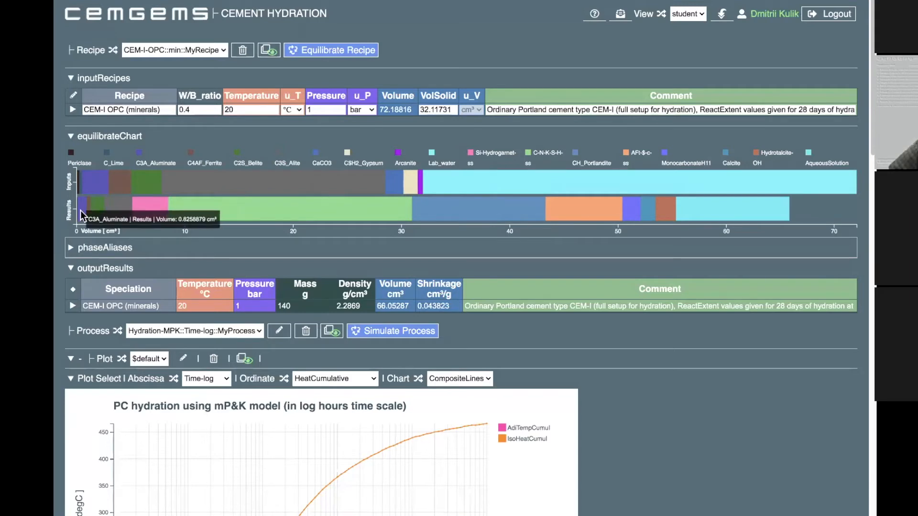
pyautogui.moveTo(108, 208)
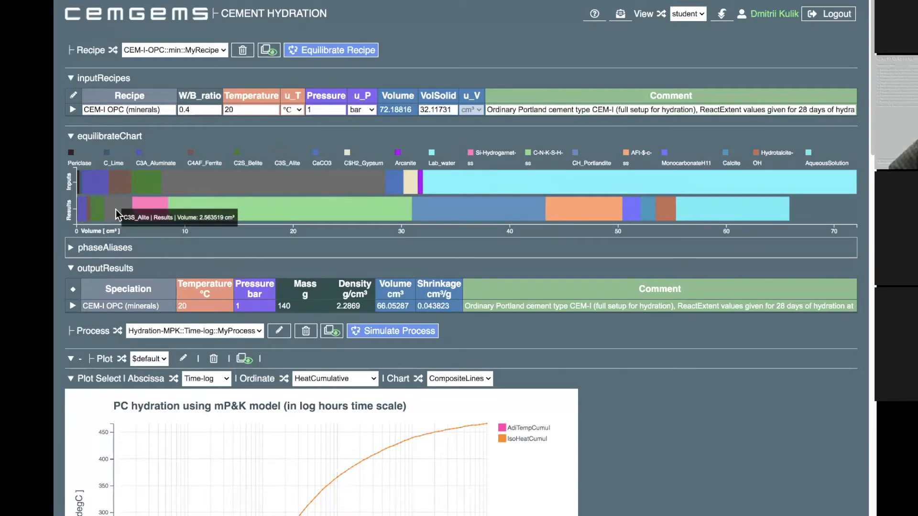
pyautogui.moveTo(145, 208)
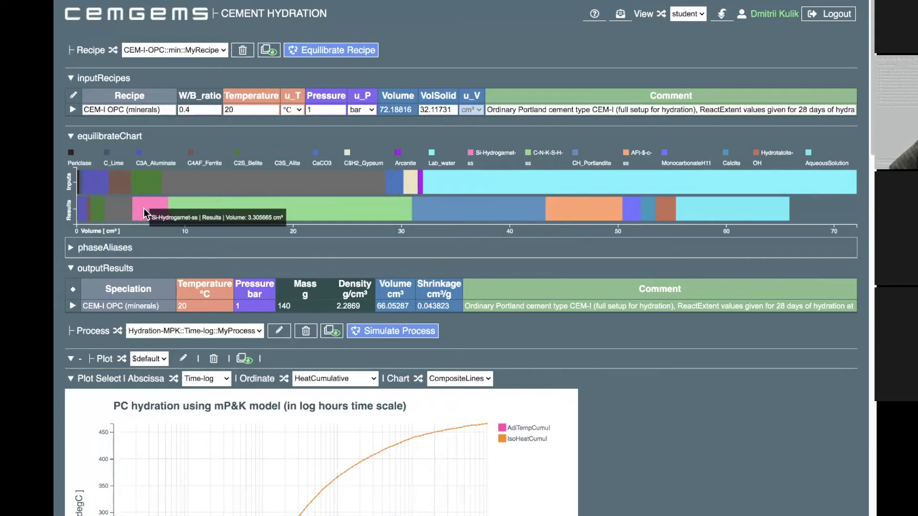
pyautogui.moveTo(196, 207)
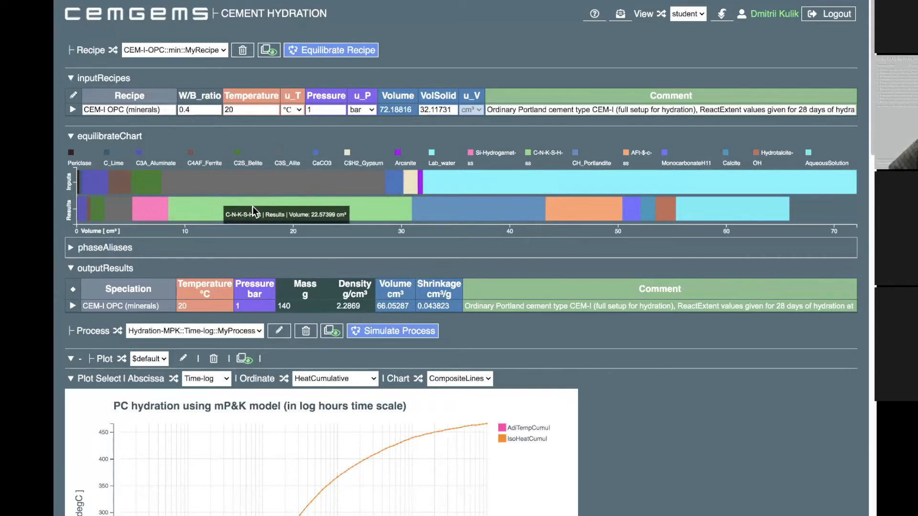
pyautogui.moveTo(466, 207)
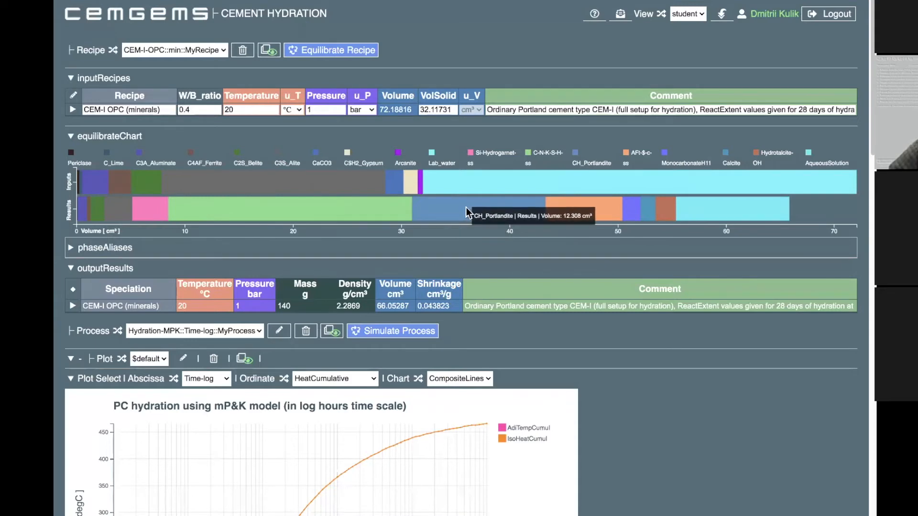
pyautogui.moveTo(581, 210)
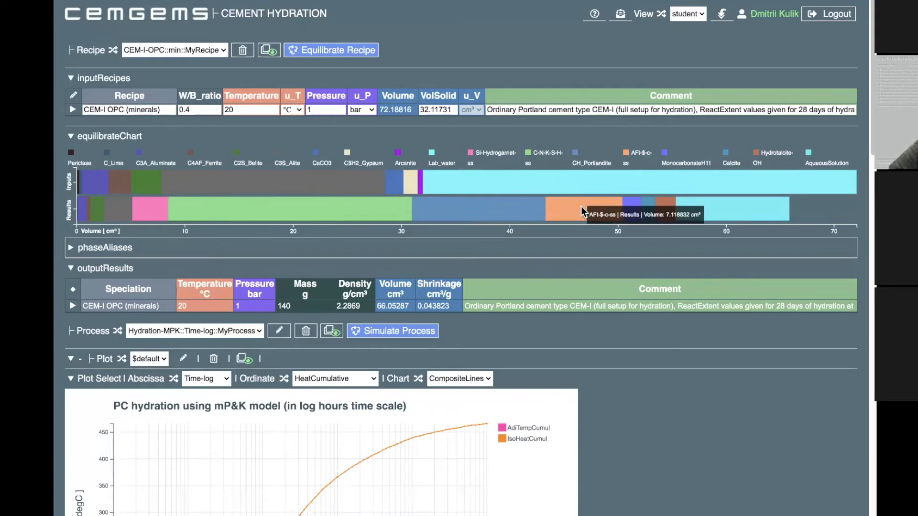
pyautogui.moveTo(627, 211)
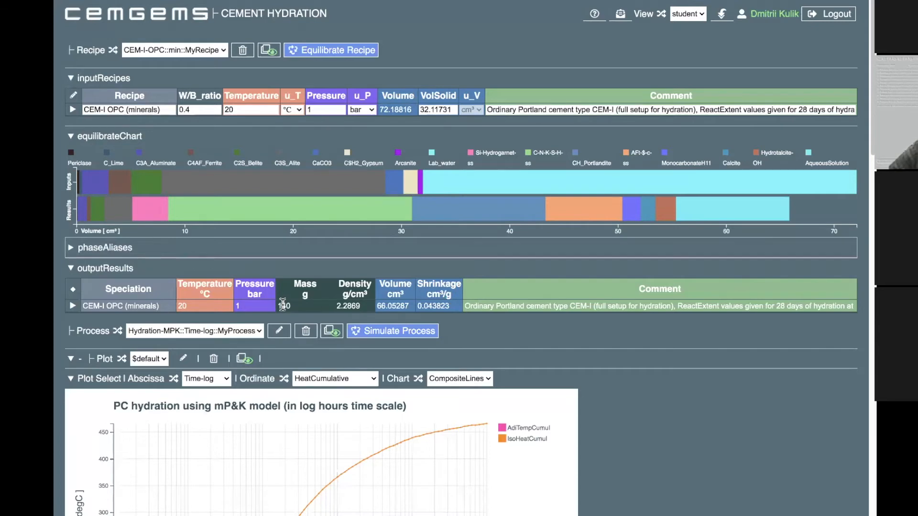
# Expand the CEM-I OPC input recipe down to the Cement constituents and check their quantities and reaction extents
pyautogui.click(74, 111)
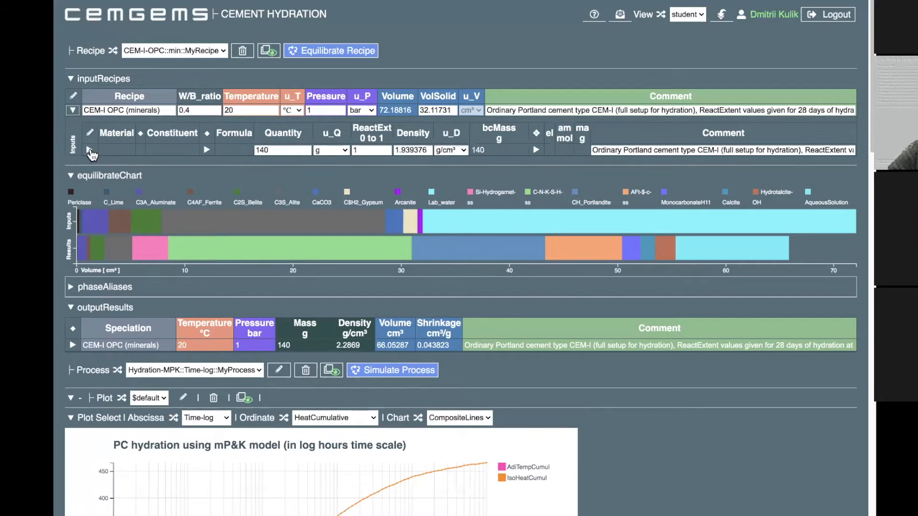
pyautogui.click(89, 150)
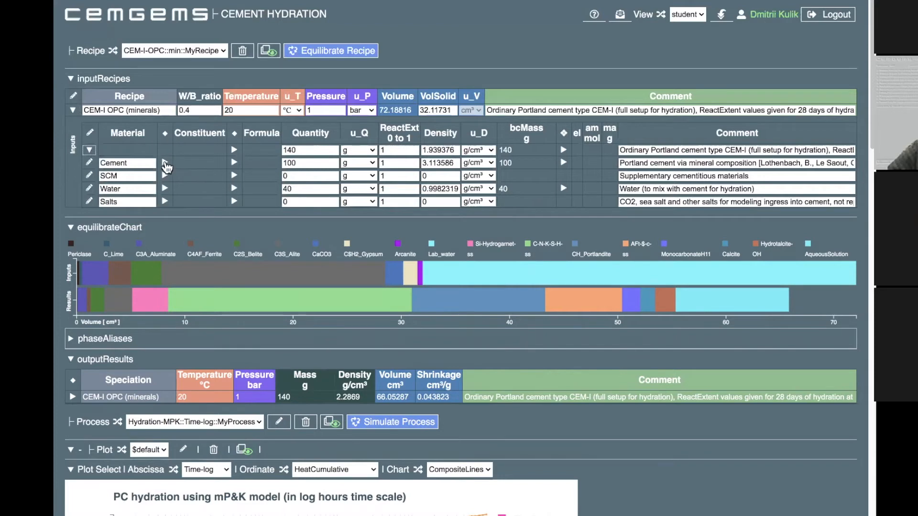
pyautogui.click(165, 164)
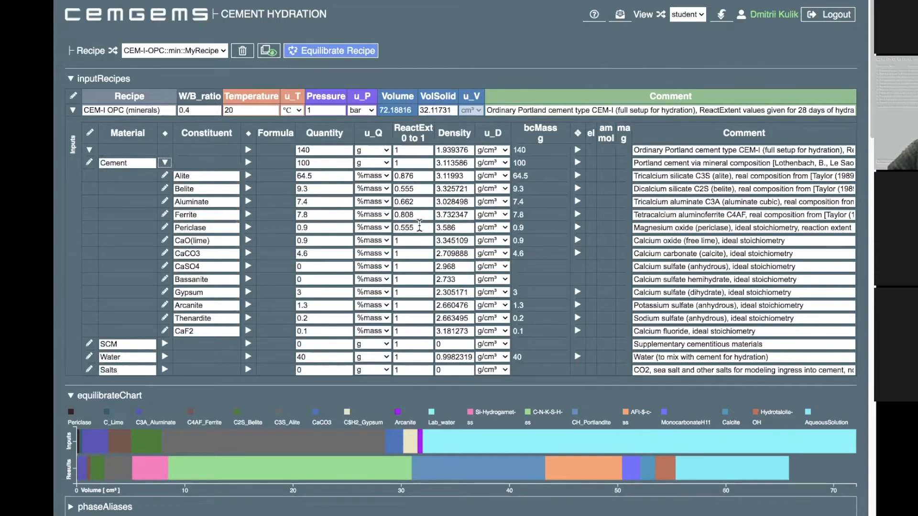
pyautogui.moveTo(413, 175)
pyautogui.moveTo(415, 229)
# Examine the oxide composition of the Alite constituent, then collapse its formula rows
pyautogui.click(248, 176)
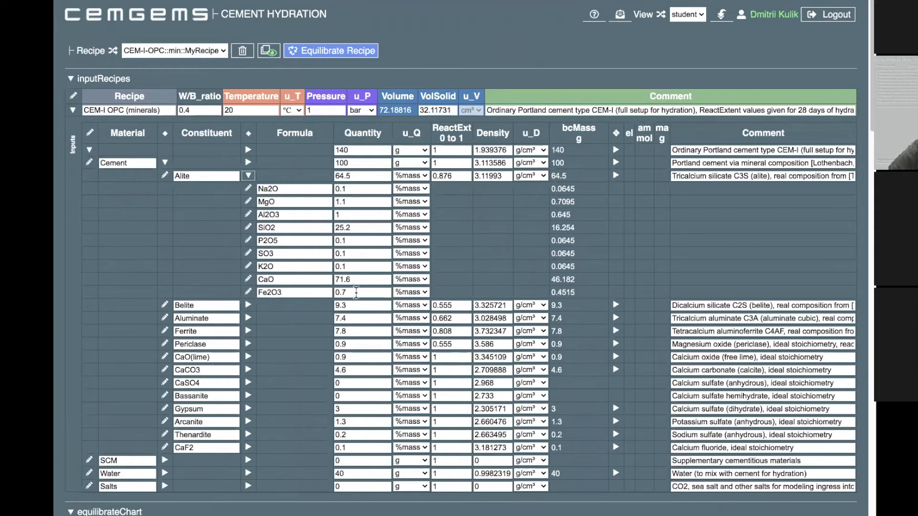
pyautogui.click(249, 176)
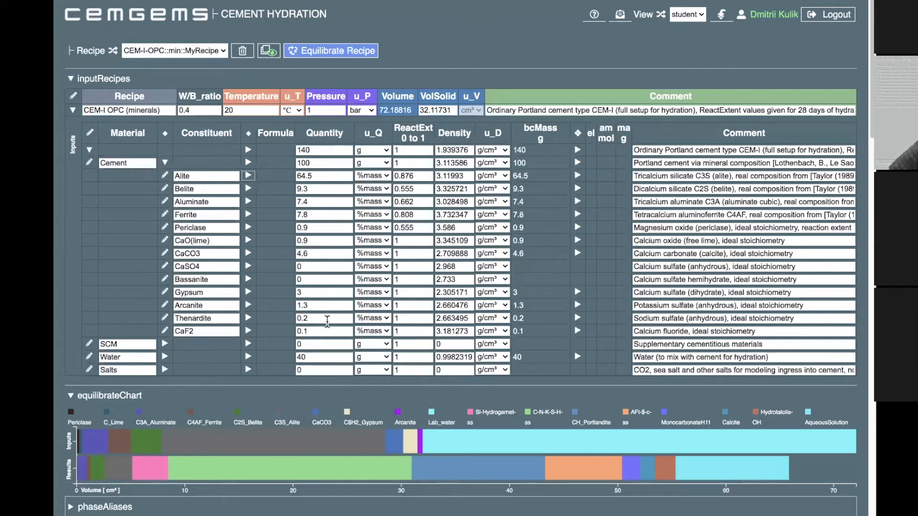
pyautogui.click(248, 177)
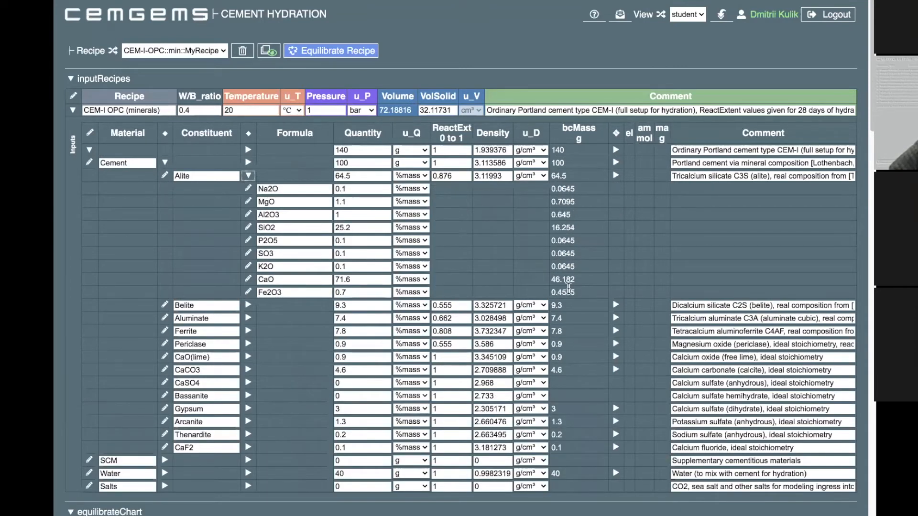
pyautogui.click(248, 176)
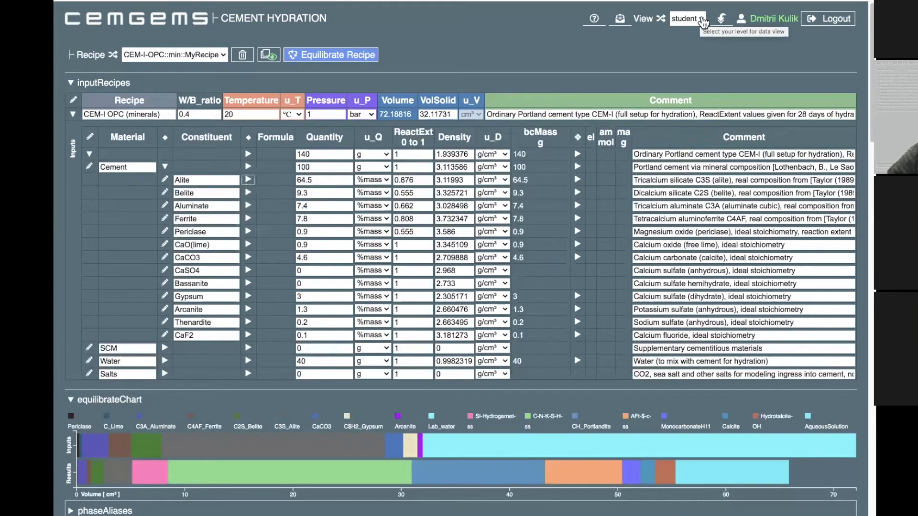
# Switch the data view level to expert and check the recipe's additional input properties
pyautogui.click(702, 22)
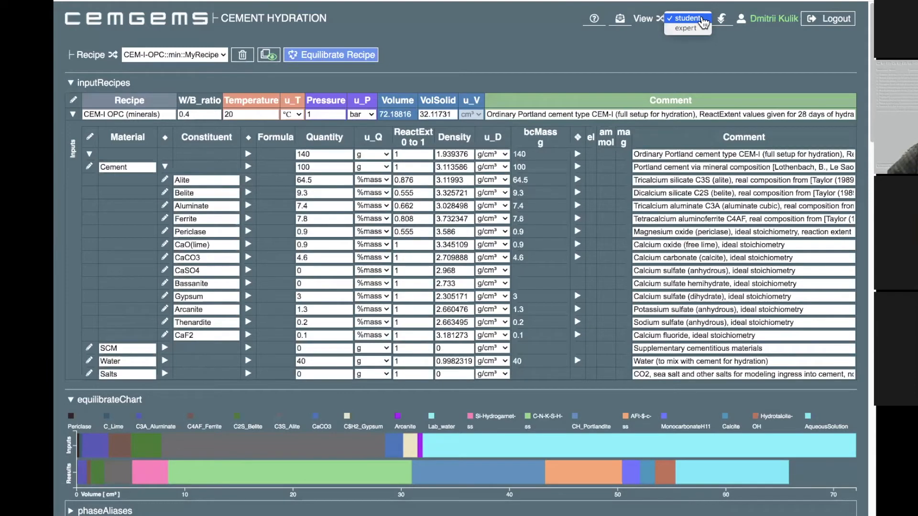
pyautogui.click(693, 30)
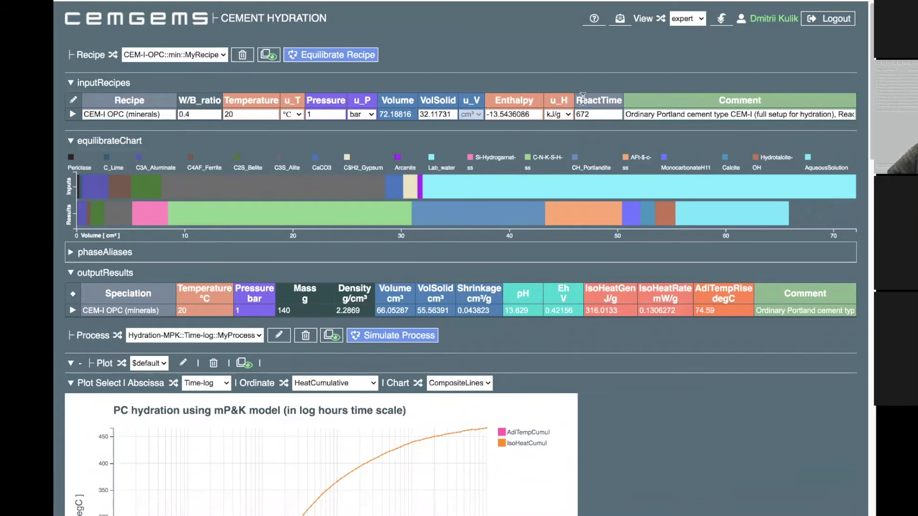
pyautogui.click(73, 115)
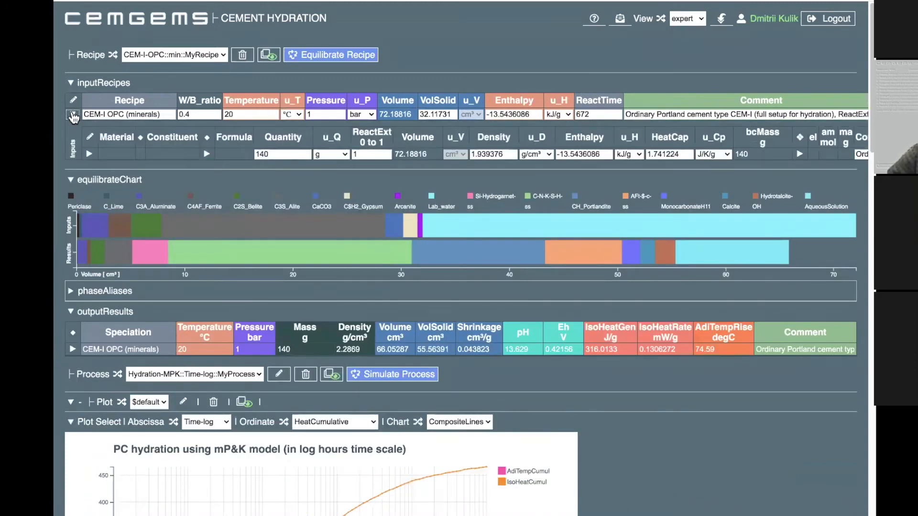
pyautogui.click(73, 115)
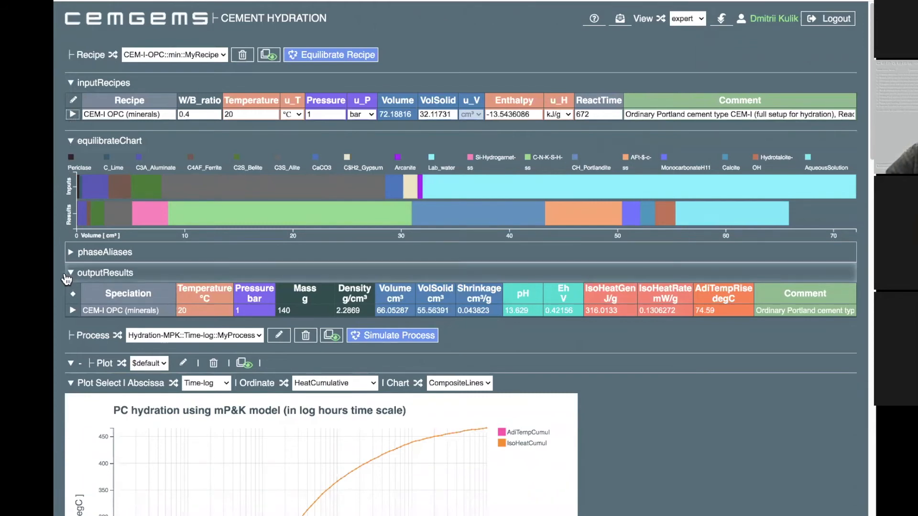
# Expand the output results and examine the residual cement material and its constituents, then collapse the residual part
pyautogui.click(73, 310)
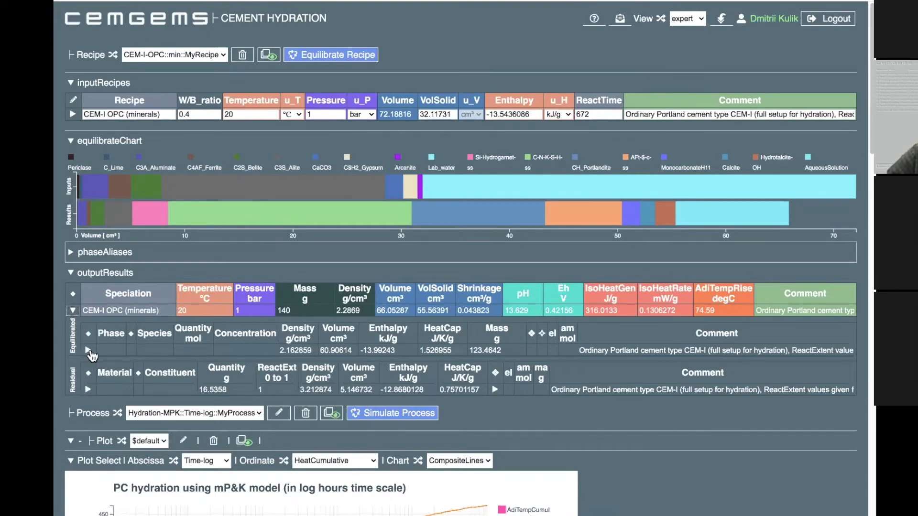
pyautogui.click(88, 390)
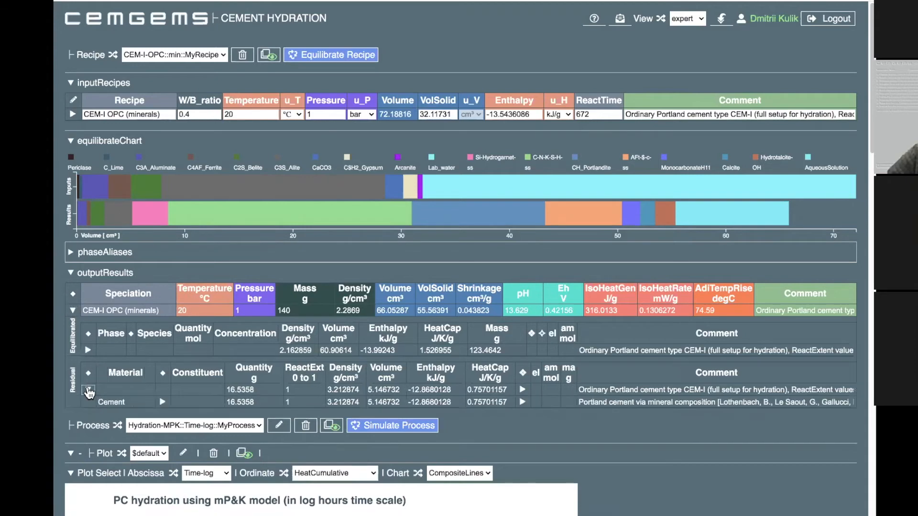
pyautogui.click(163, 403)
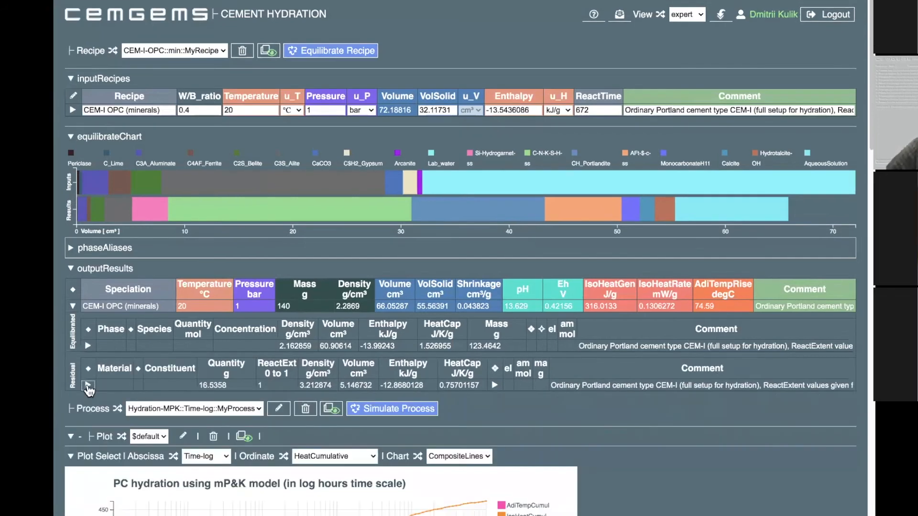
pyautogui.click(88, 390)
# List the equilibrated phases and examine the species of AqueousSolution and C-N-K-S-H-ss, collapsing each again
pyautogui.click(89, 347)
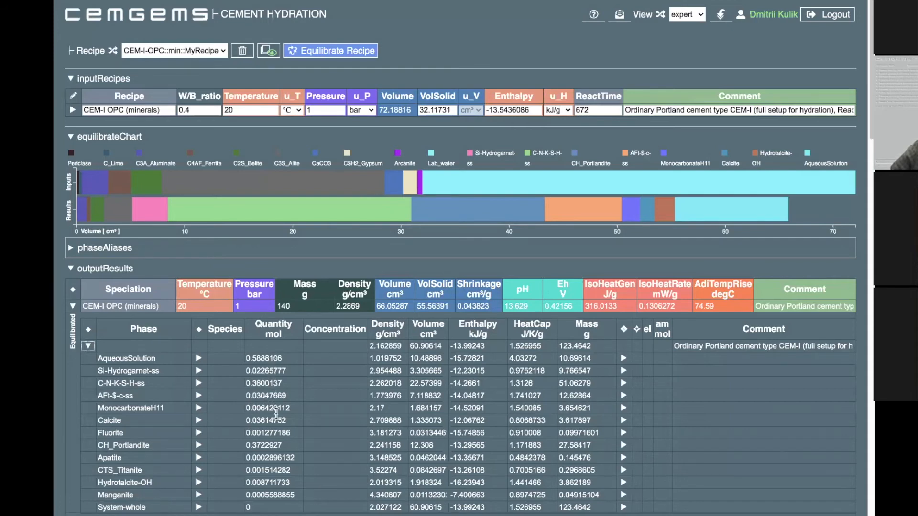
pyautogui.click(198, 359)
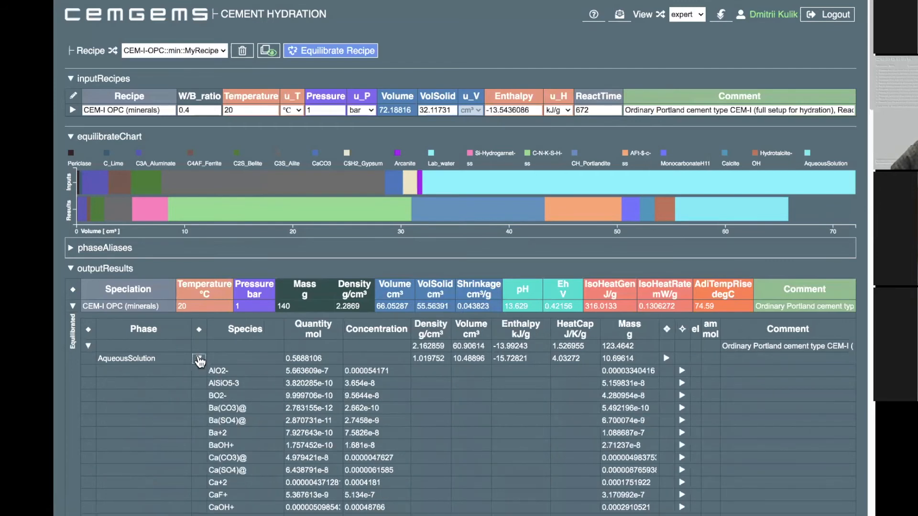
pyautogui.click(199, 359)
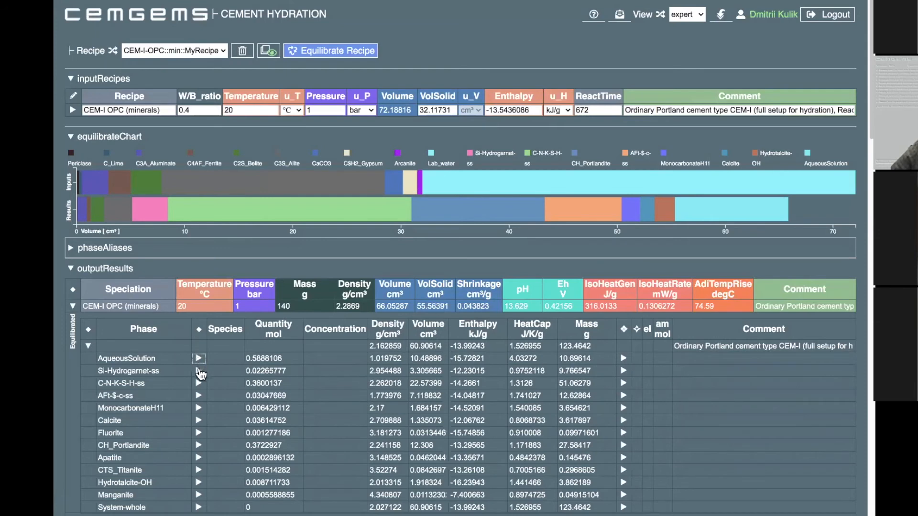
pyautogui.click(198, 384)
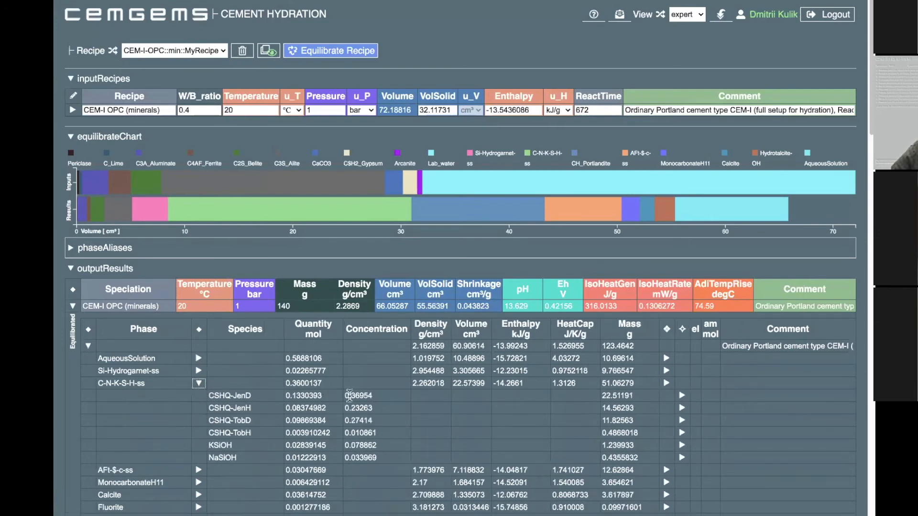
pyautogui.click(199, 384)
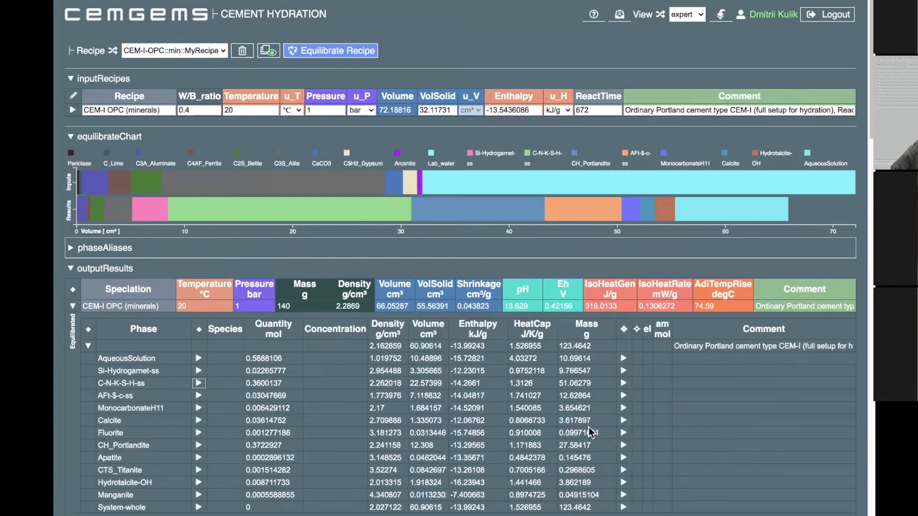
# Plot the phase masses by setting the ordinate to Masses and the chart type to StackedAreas
pyautogui.scroll(-8, 418, 185)
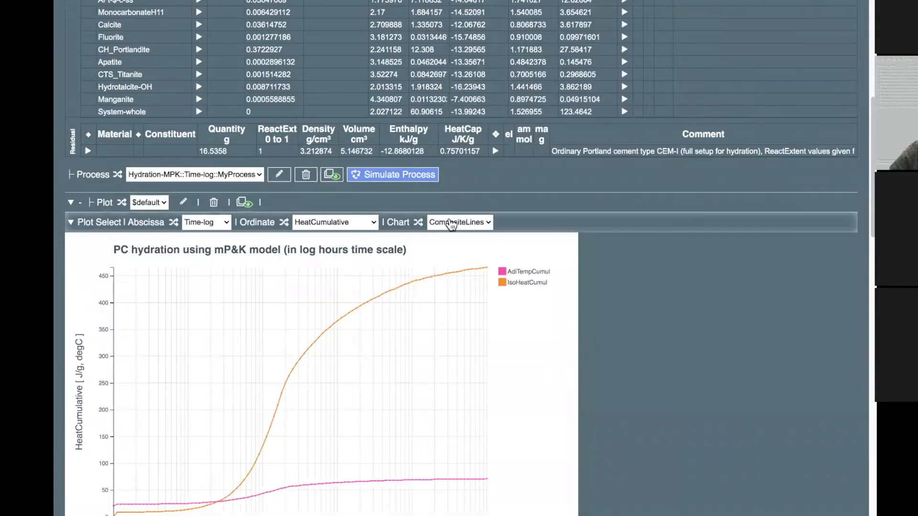
pyautogui.click(370, 224)
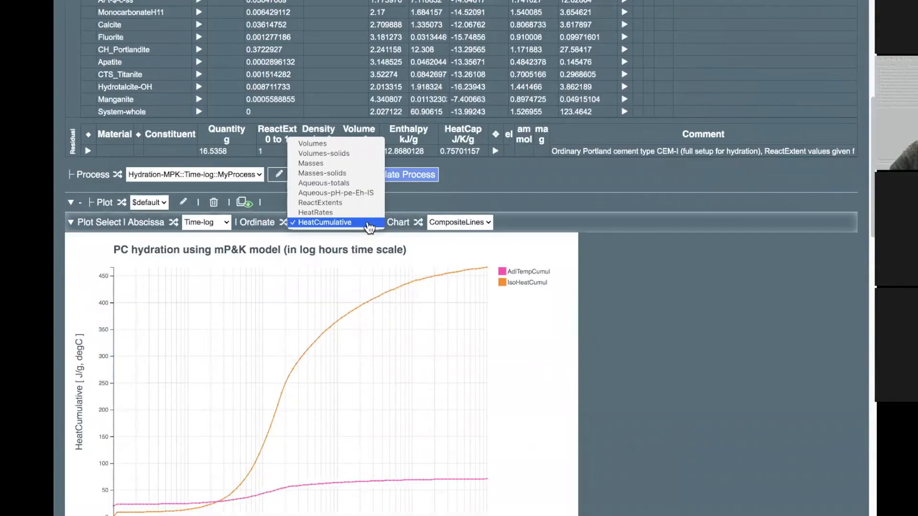
pyautogui.click(340, 164)
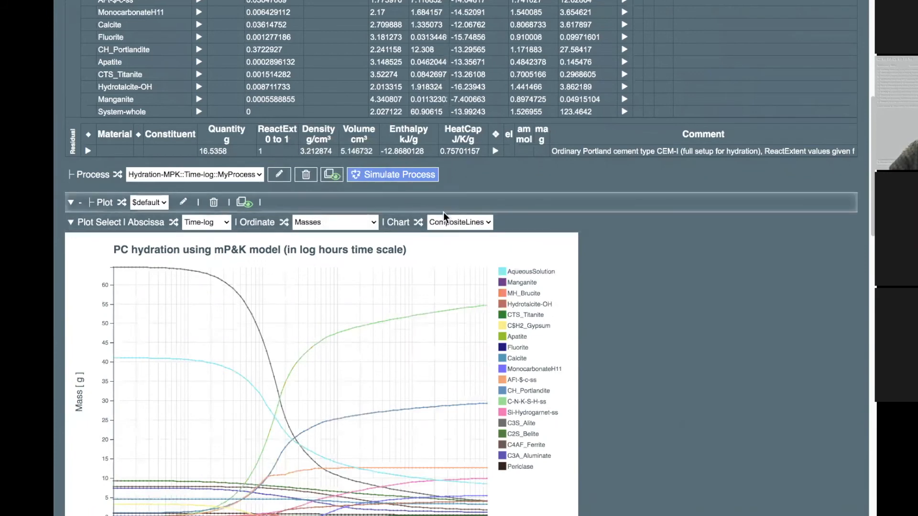
pyautogui.click(460, 223)
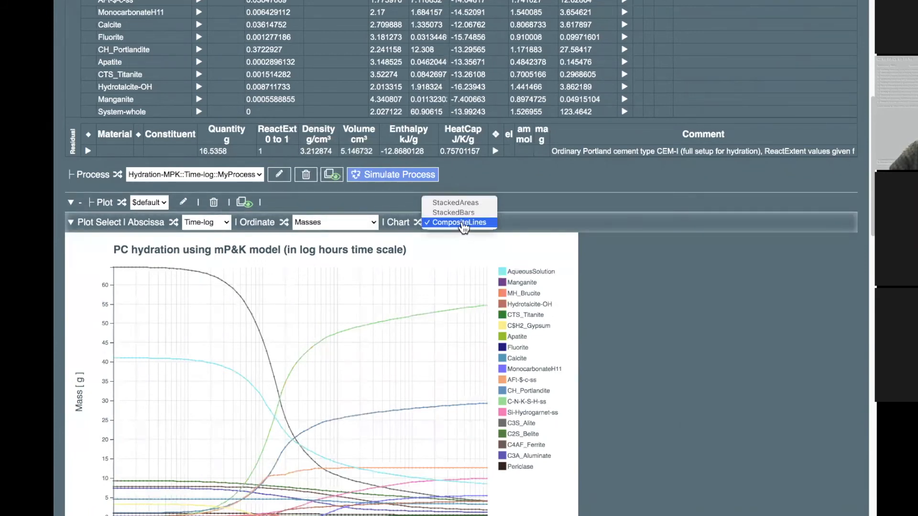
pyautogui.click(459, 203)
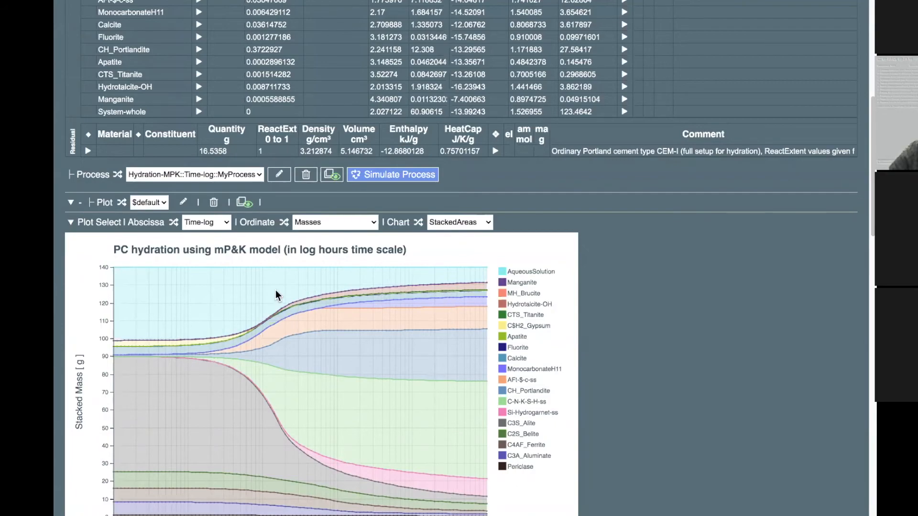
# Collapse the output results and examine the phaseAliases table with its recipe aliases and restrictions, then close it
pyautogui.scroll(5, 275, 289)
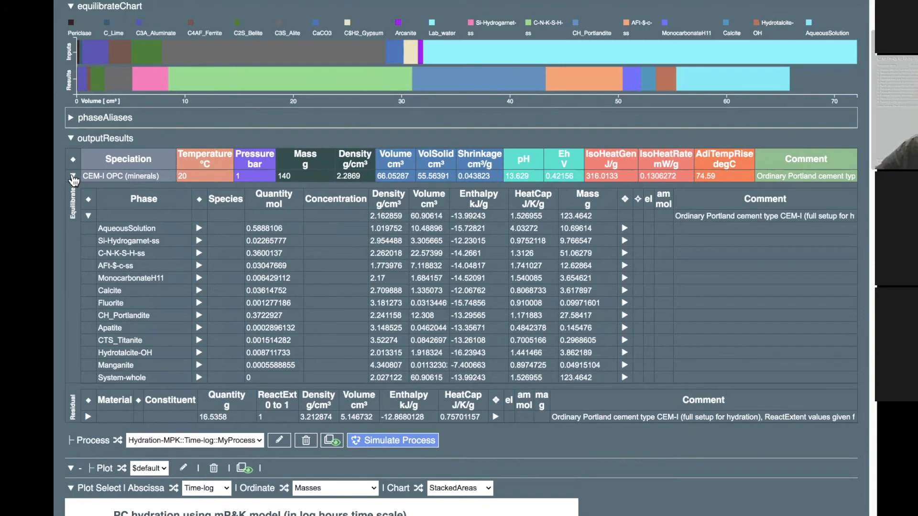
pyautogui.click(71, 139)
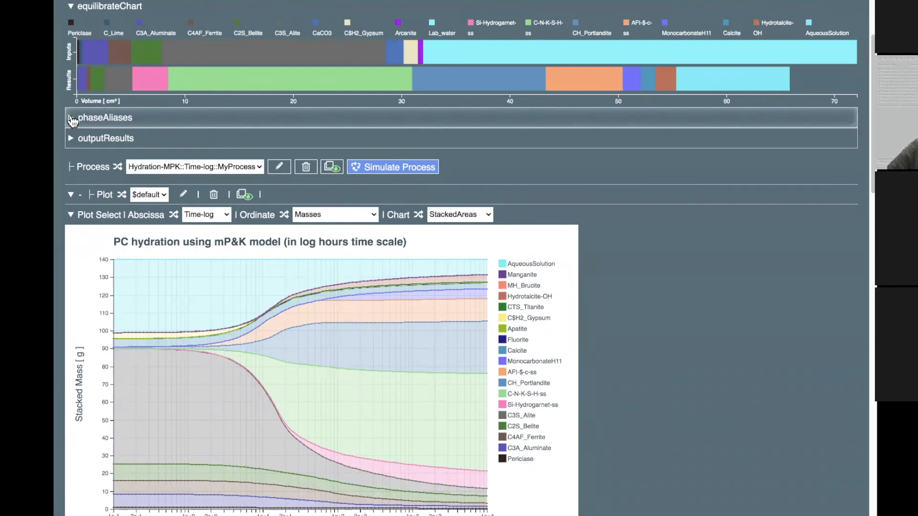
pyautogui.click(72, 118)
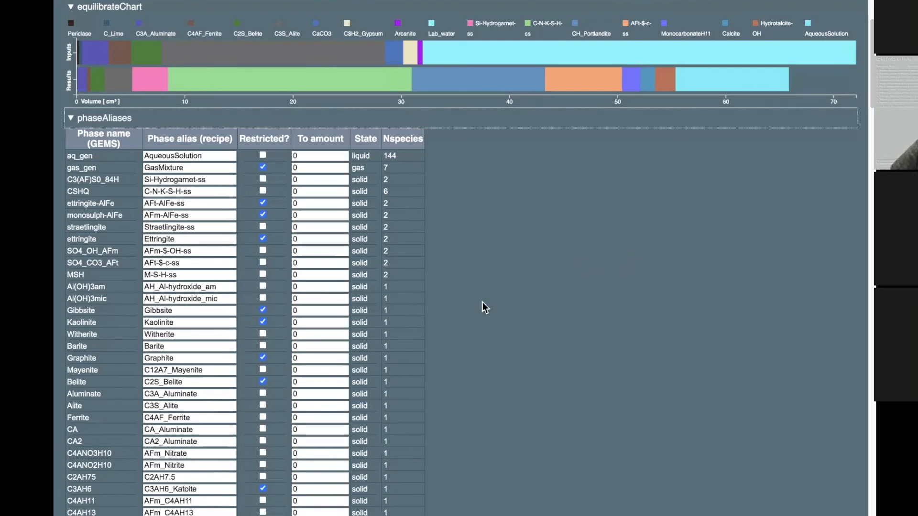
pyautogui.click(72, 118)
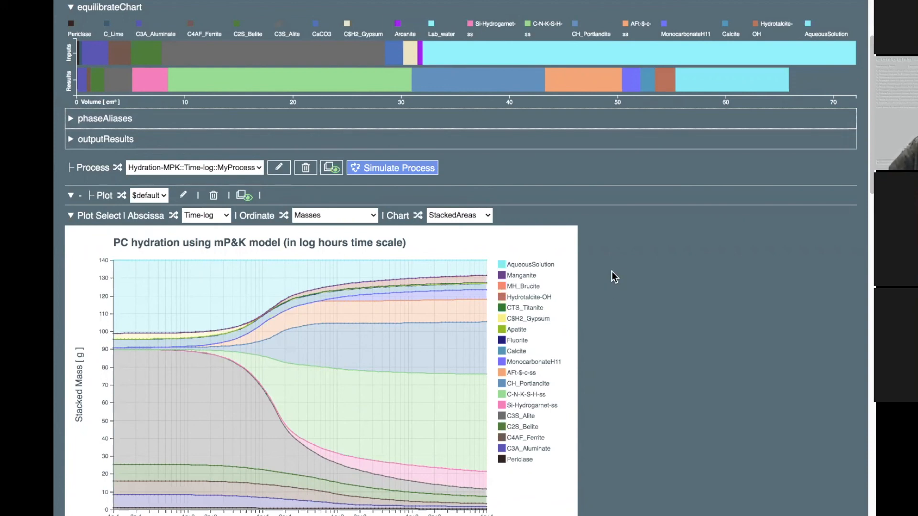
# Log in to the CemGEMS web app with the prefilled account credentials
pyautogui.scroll(3, 611, 271)
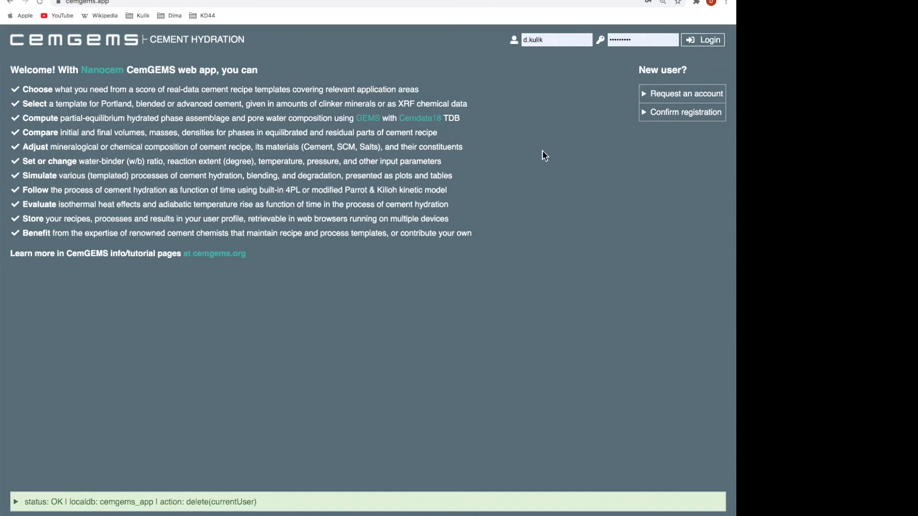
pyautogui.click(702, 40)
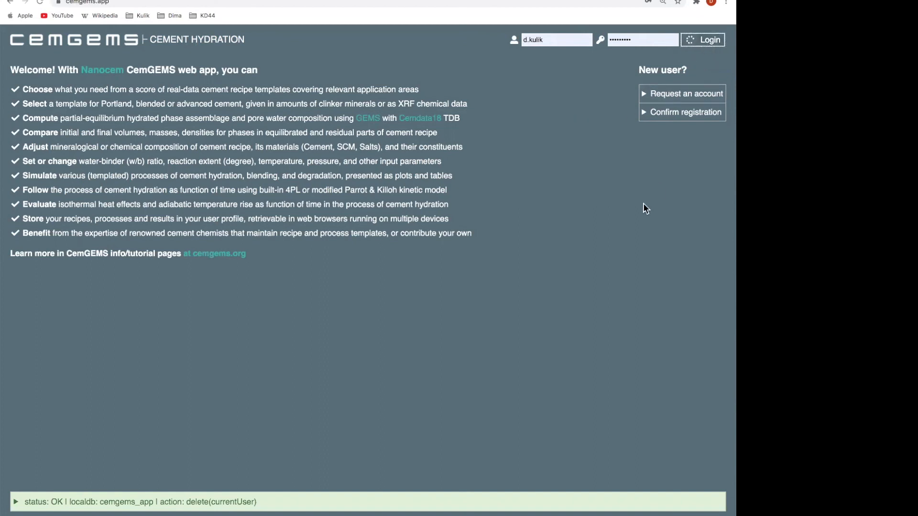